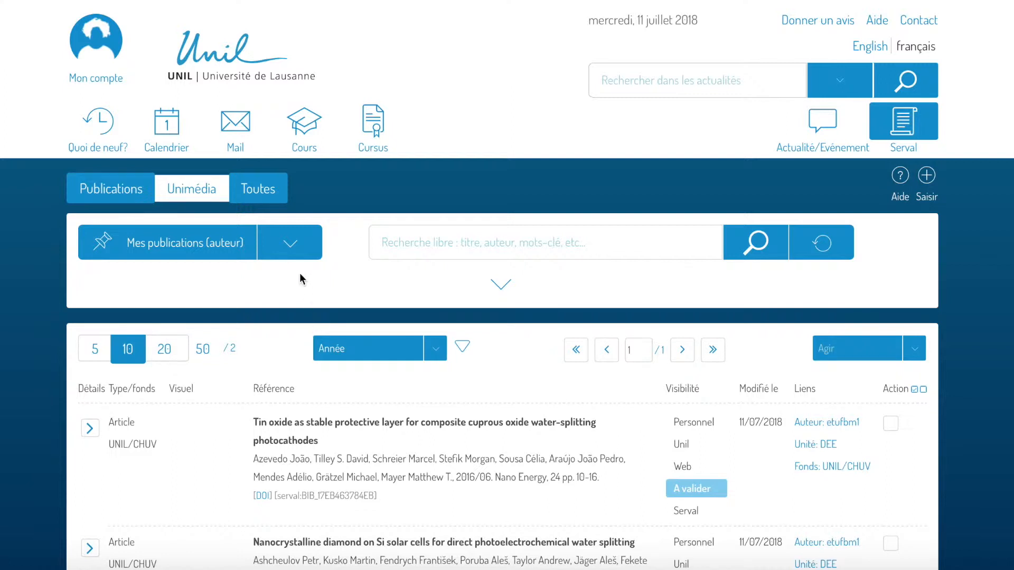
- Search all publications with the free search for the DOI 10.1021/jp510347r
left_click(291, 244)
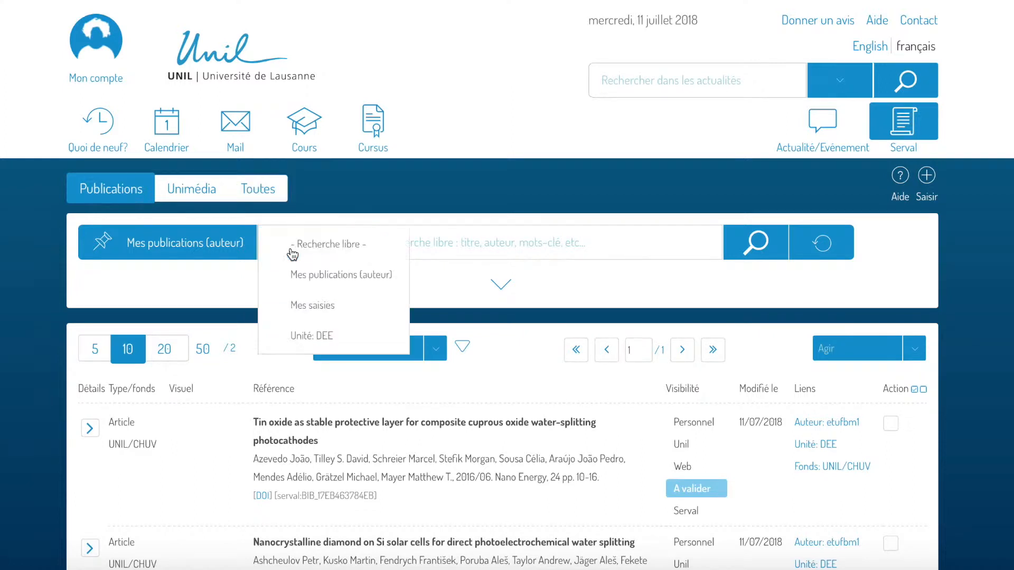
left_click(320, 248)
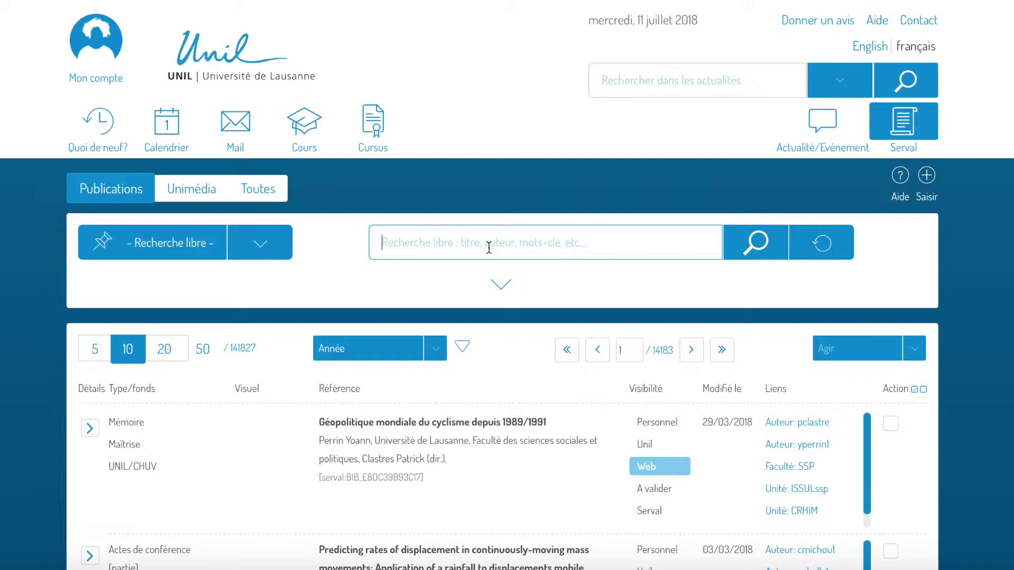
type("10.1021/jp510347r")
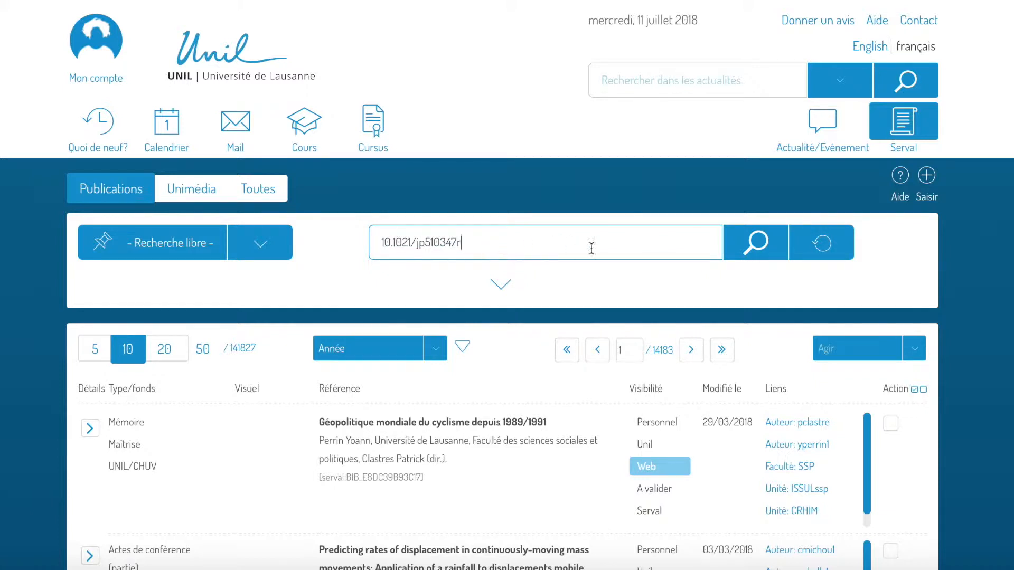
left_click(752, 254)
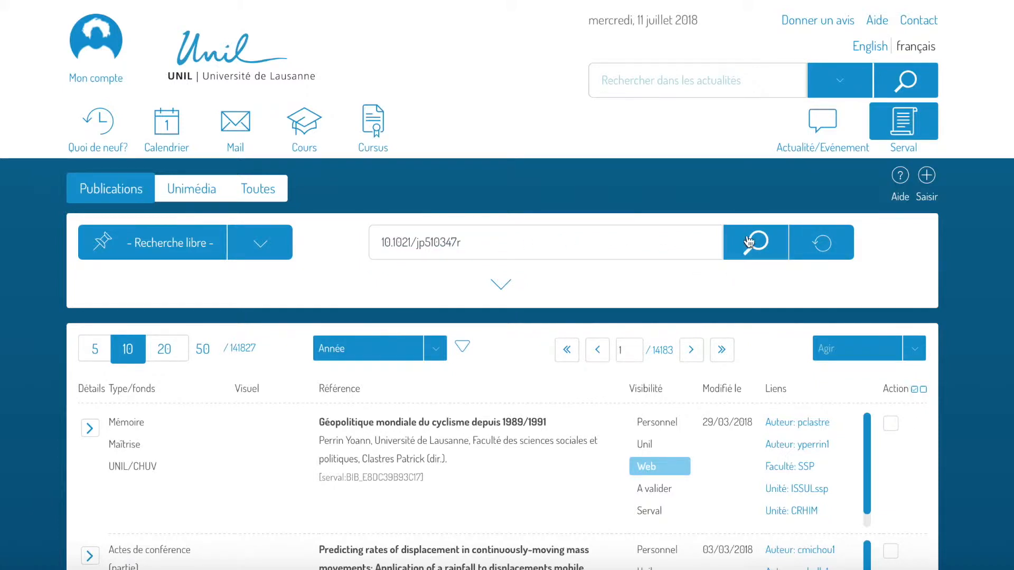
- Expand the details of the found Pd nanocrystal carburization article and declare yourself as its author
scroll(324, 422, "down", 1)
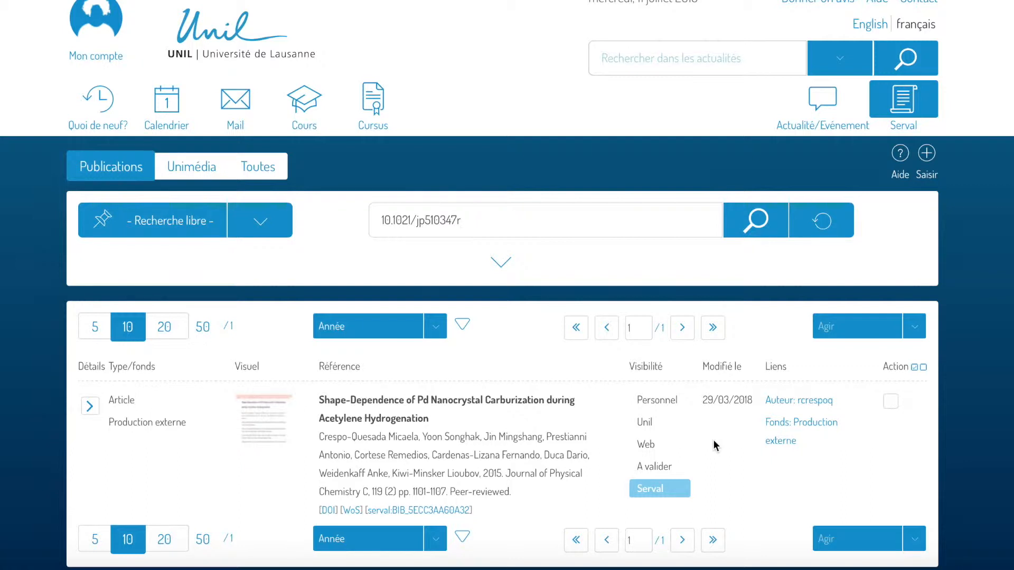
left_click(90, 409)
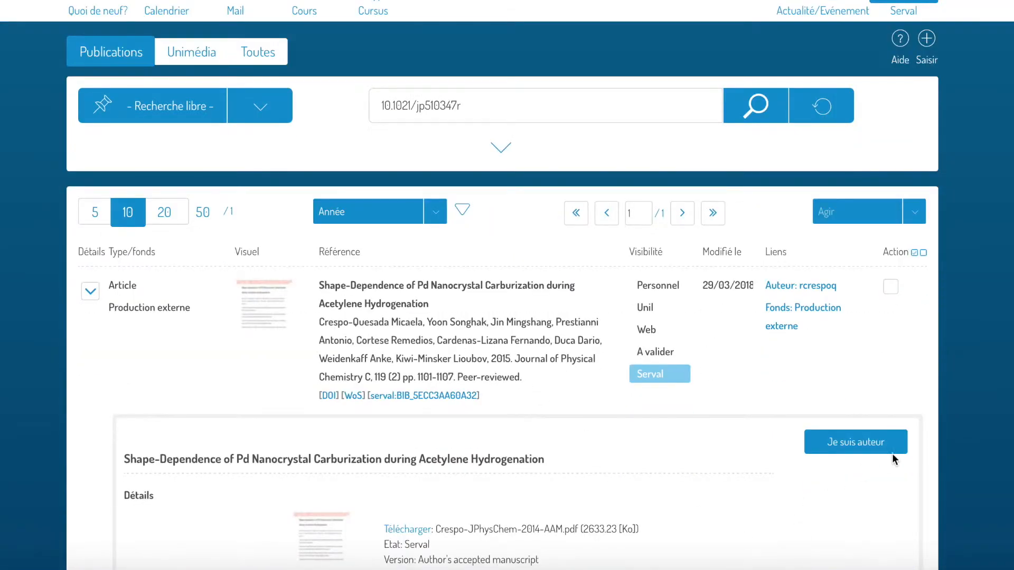
left_click(874, 449)
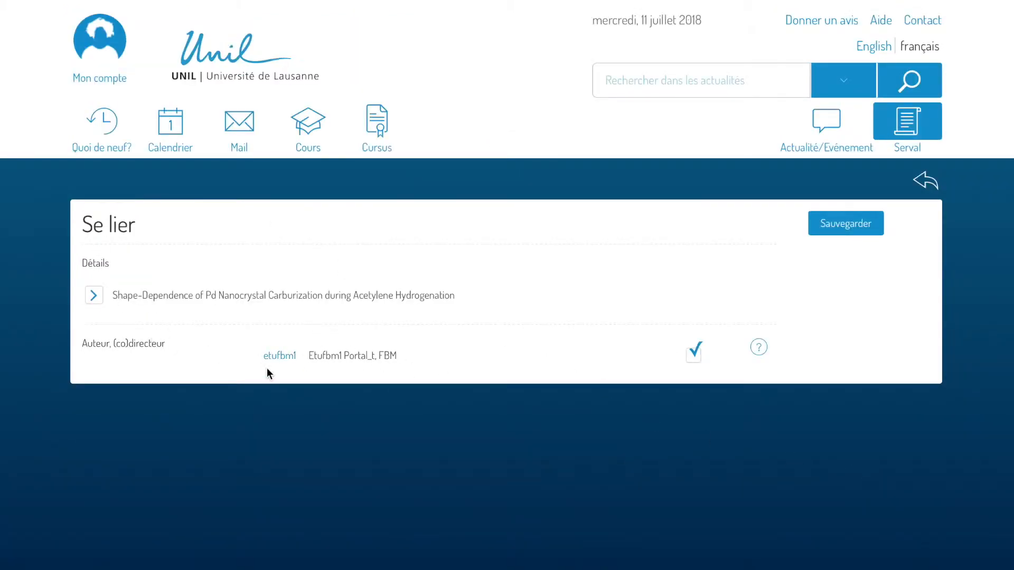
- Review the article's details on the author linking form and save the link
left_click_drag(411, 353, 332, 353)
left_click(94, 296)
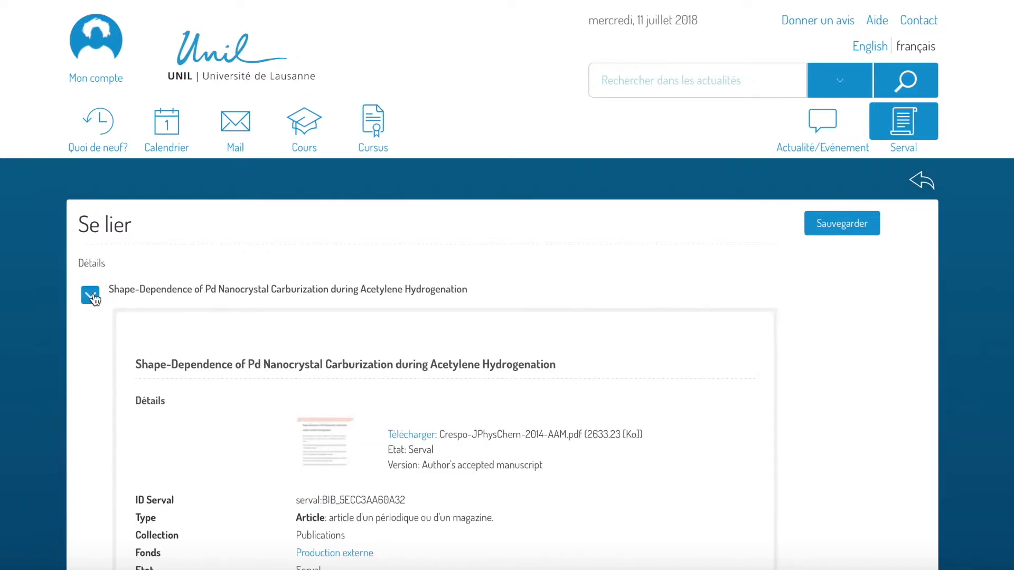
left_click(94, 297)
left_click(843, 226)
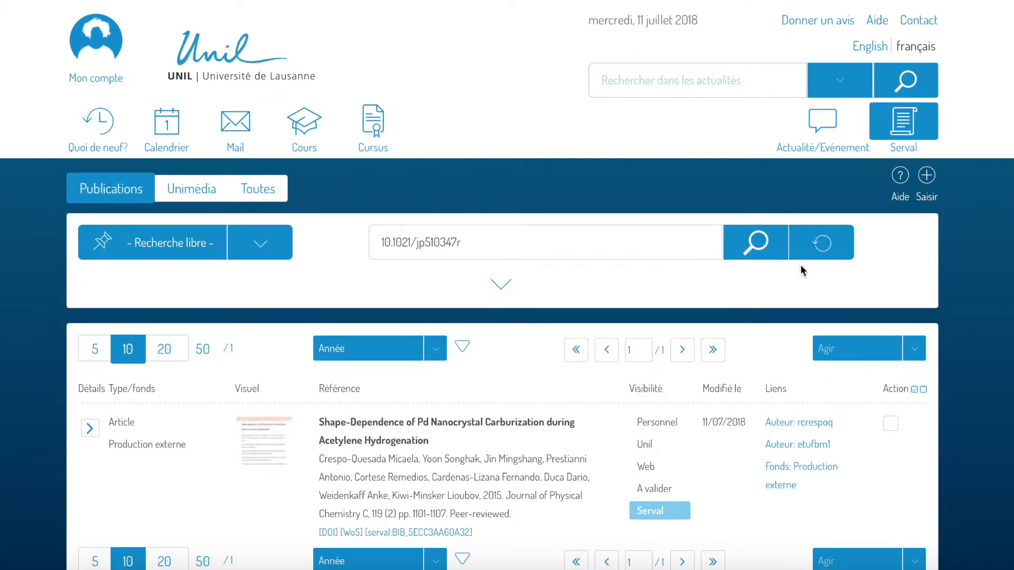
- List your own publications as author and check the newly linked article among them
left_click(254, 252)
left_click(308, 277)
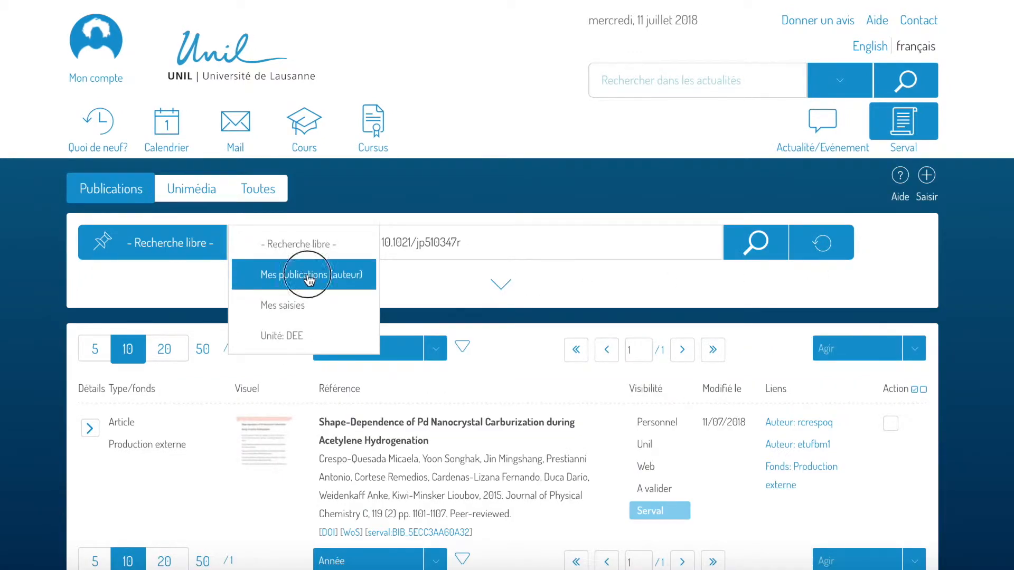
scroll(624, 427, "down", 5)
left_click(501, 401)
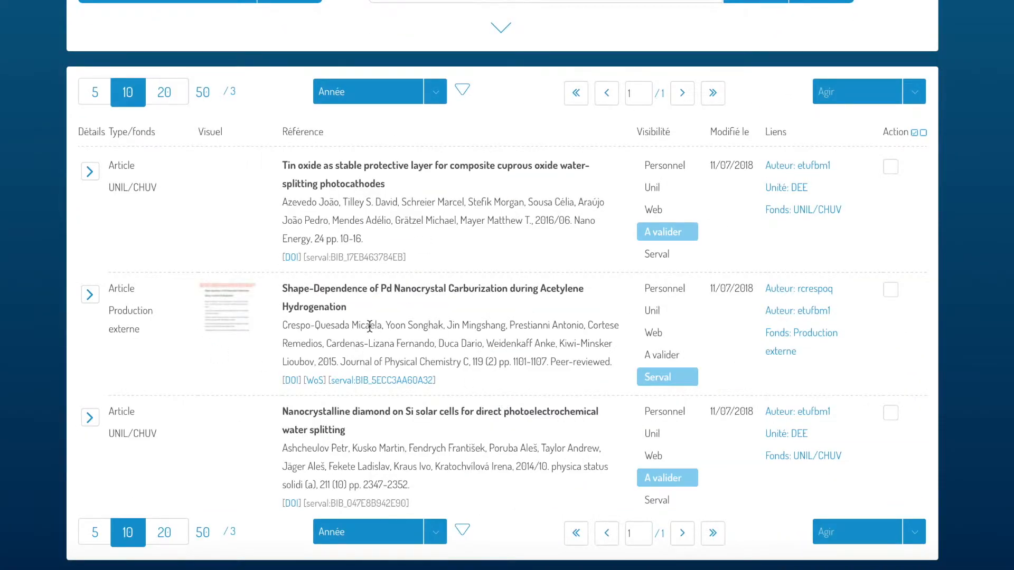
double_click(840, 310)
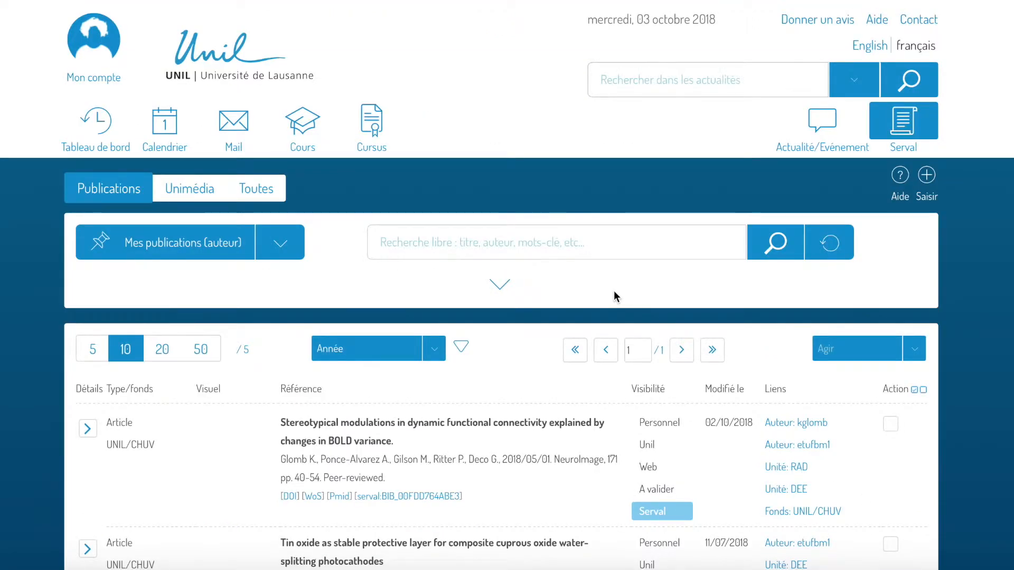
- Start a new article record and paste its title, beginning "UV-ozone cleaning of supported poly (vinylpyrrolidone)-stabilized palladium nanocubes"
left_click(925, 176)
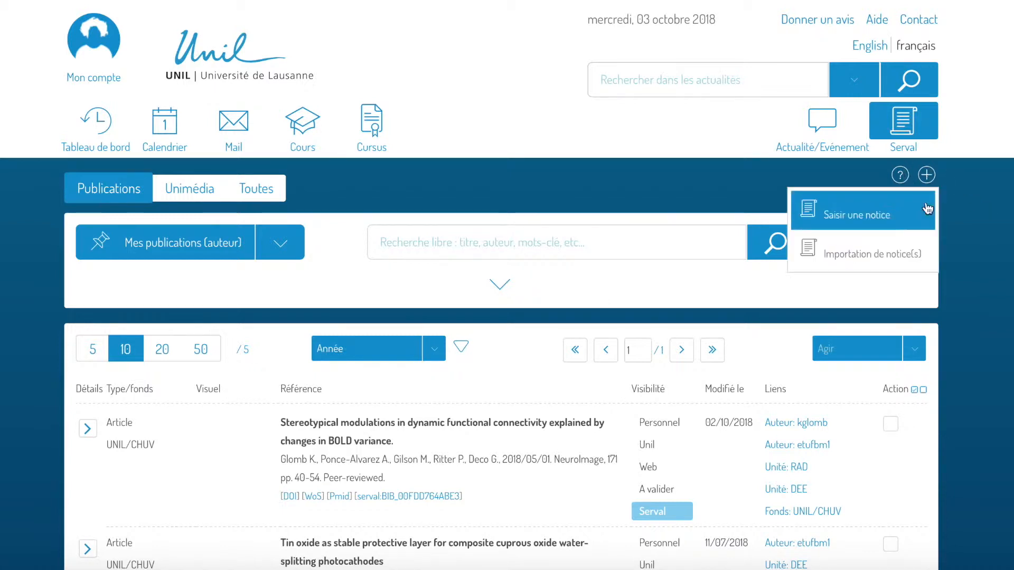
left_click(893, 214)
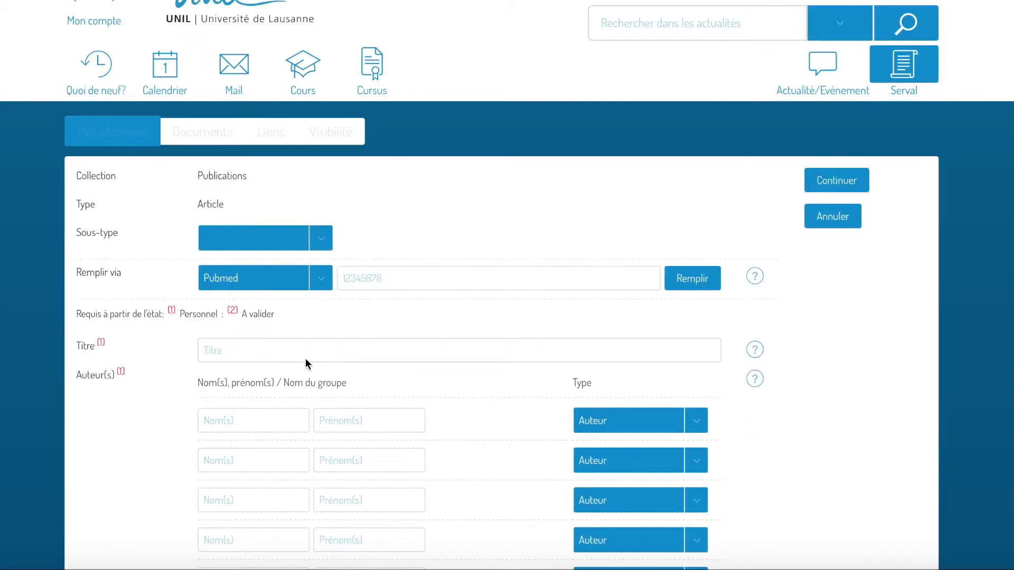
left_click(290, 350)
key("ctrl+v")
left_click(268, 350)
- Enter the surnames and first names of the article's four authors
left_click(253, 420)
key("super+v")
left_click(369, 461)
key("super+v")
left_click(253, 500)
type("Yarulin")
scroll(364, 496, "down", 5)
type("Byungkwong")
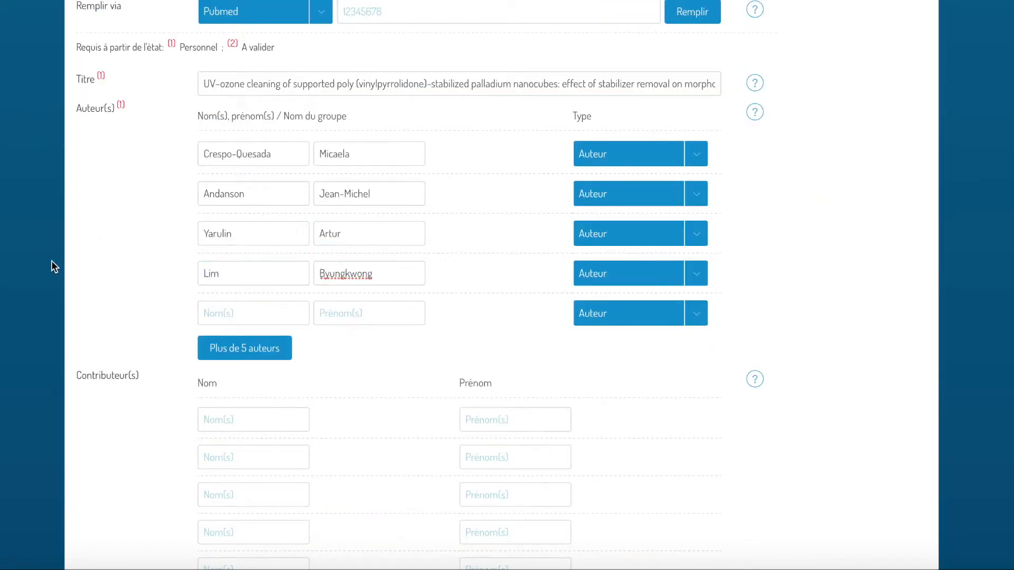
- Enter Langmuir as the journal title of the article record
scroll(147, 254, "down", 5)
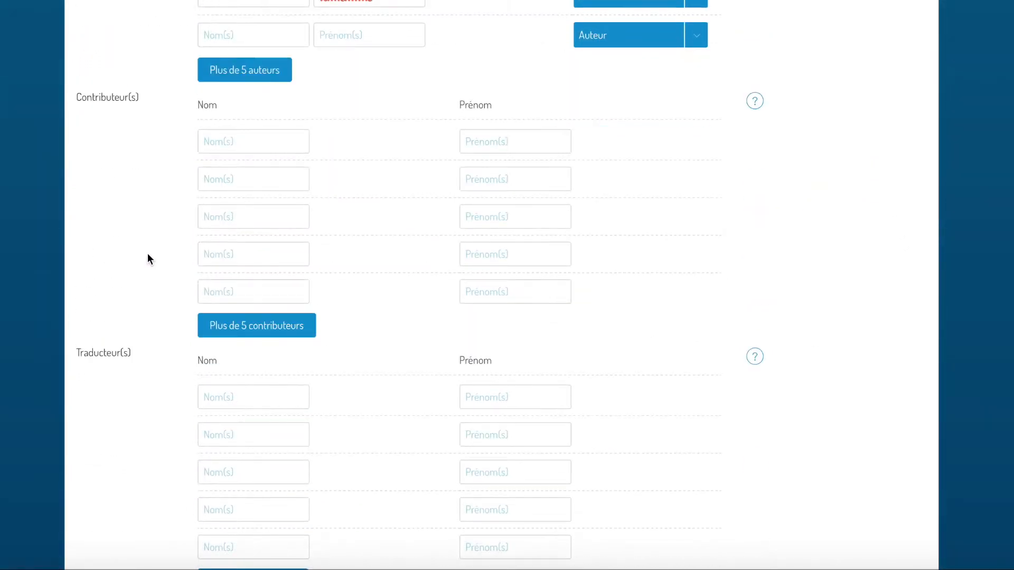
scroll(148, 254, "down", 5)
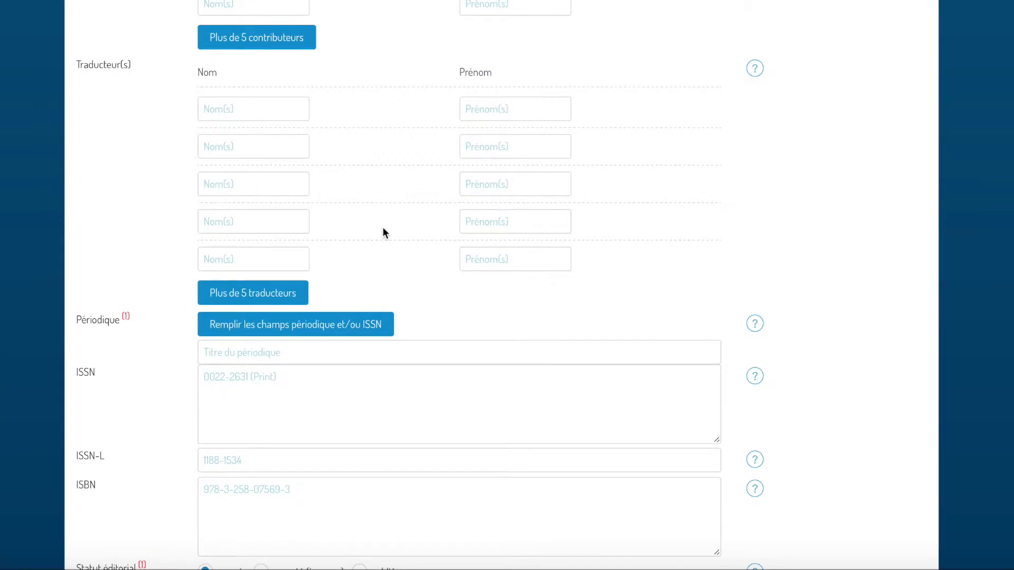
scroll(398, 204, "down", 1)
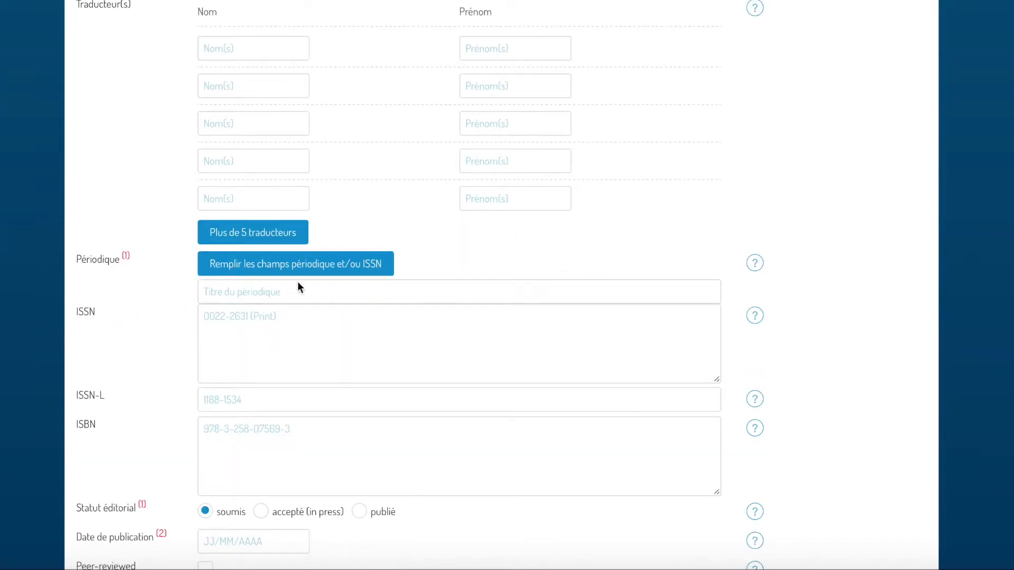
left_click(344, 292)
type("Langmuir")
- Look up Langmuir in SHERPA/RoMEO and select the journal with ISSN 0743-7463 to fill in the record
scroll(518, 369, "down", 3)
left_click(268, 160)
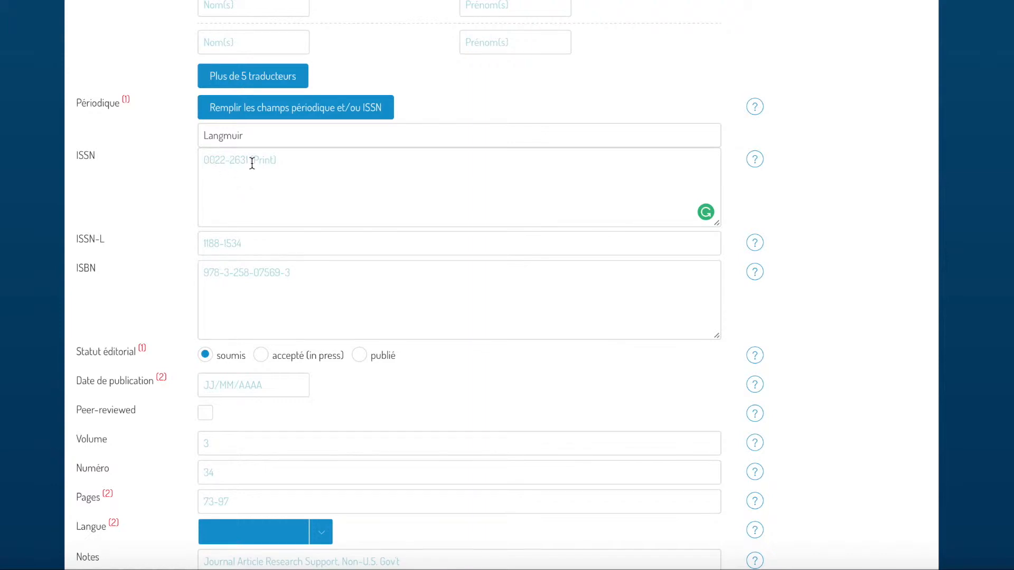
left_click(271, 112)
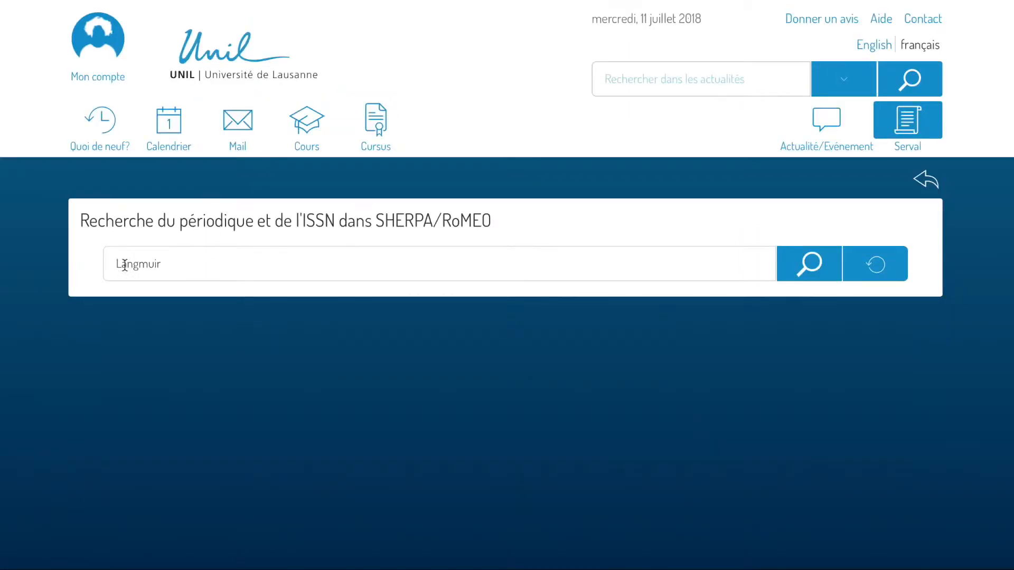
left_click(819, 270)
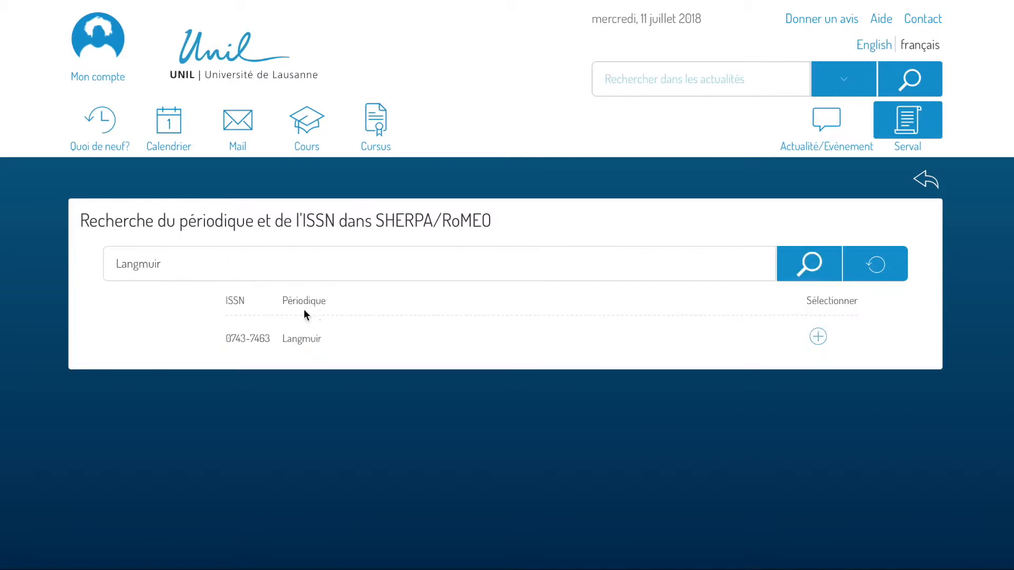
left_click_drag(227, 343, 287, 339)
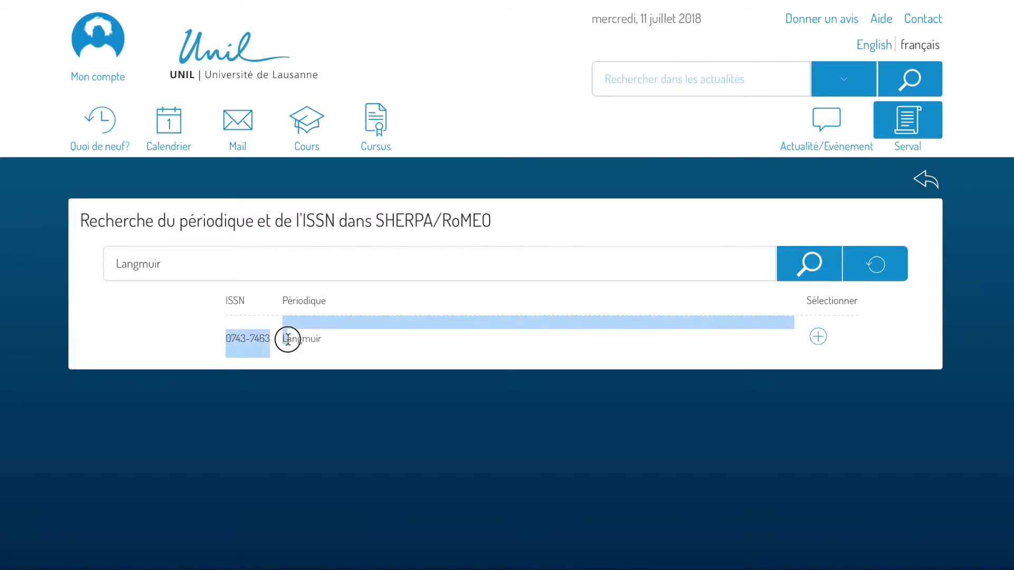
left_click(817, 337)
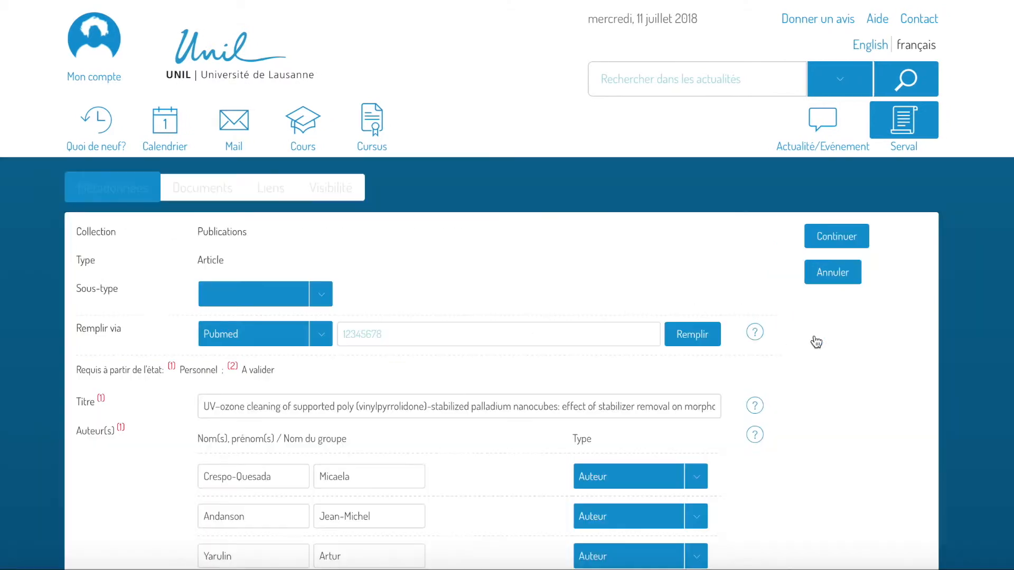
- Set the editorial status to publié with publication date 2011 and mark the article as peer-reviewed
scroll(817, 336, "down", 20)
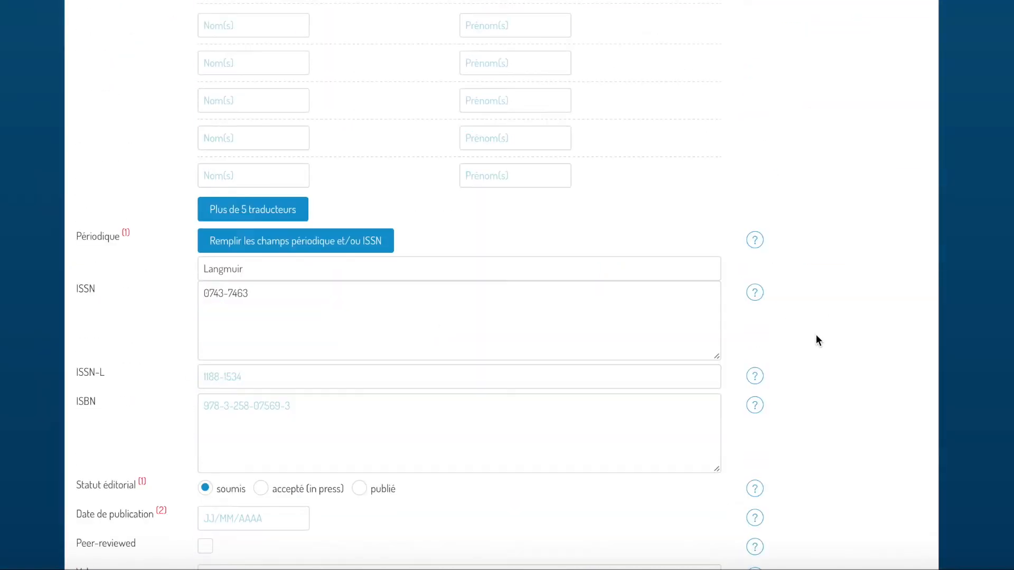
scroll(366, 445, "down", 2)
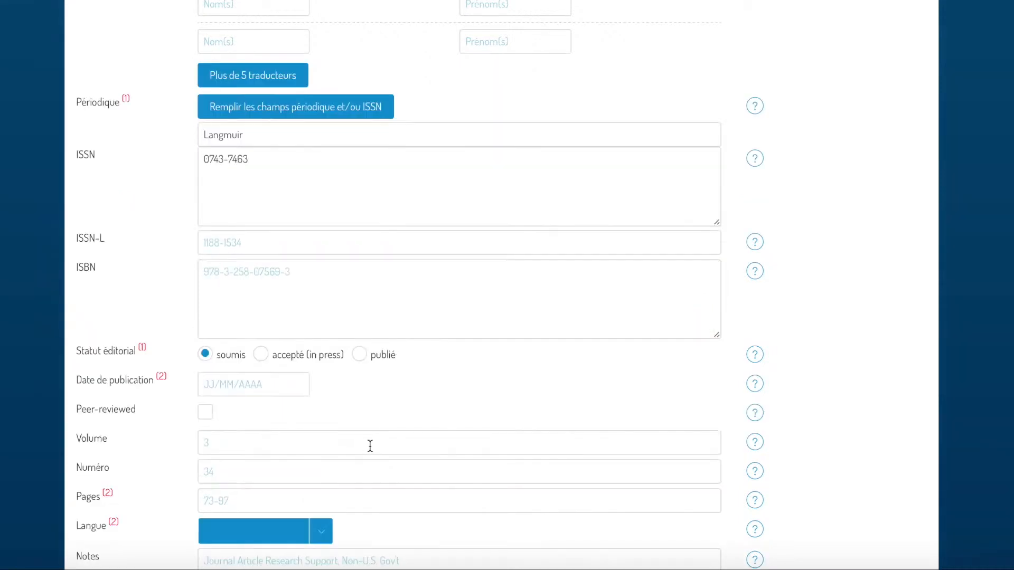
left_click(363, 357)
scroll(365, 401, "down", 1)
scroll(366, 401, "down", 1)
left_click(278, 315)
type("2011")
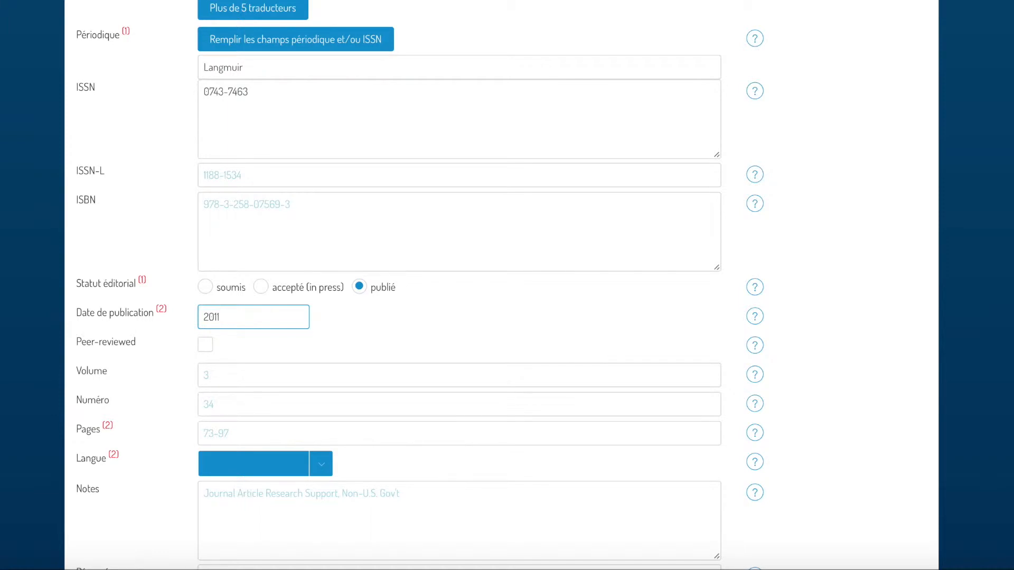
left_click(217, 345)
- Enter volume 27, issue number 12 and pages 7909-7916, and set the language to anglais
left_click(222, 382)
type("27")
key("Tab")
type("12")
key("Tab")
type("7909-7916")
left_click(327, 467)
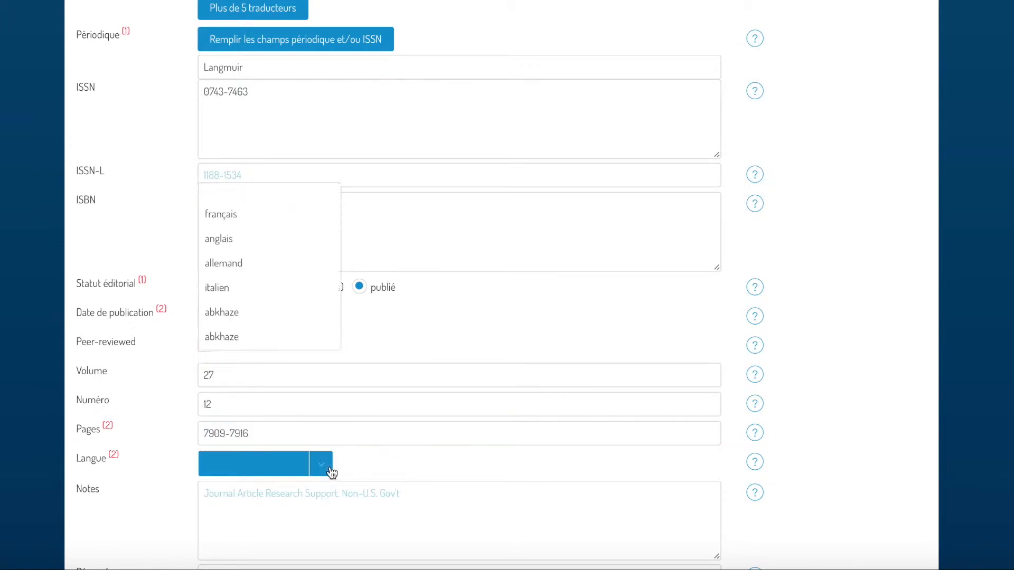
left_click(324, 243)
- Paste the article's abstract into the record's Résumé field
scroll(323, 242, "down", 5)
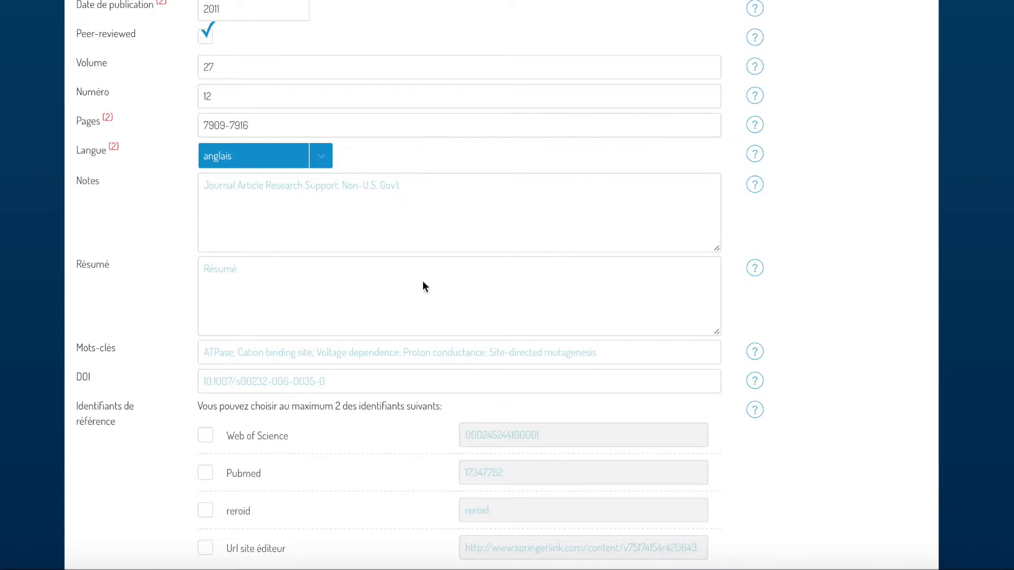
left_click(253, 285)
key("ctrl+v")
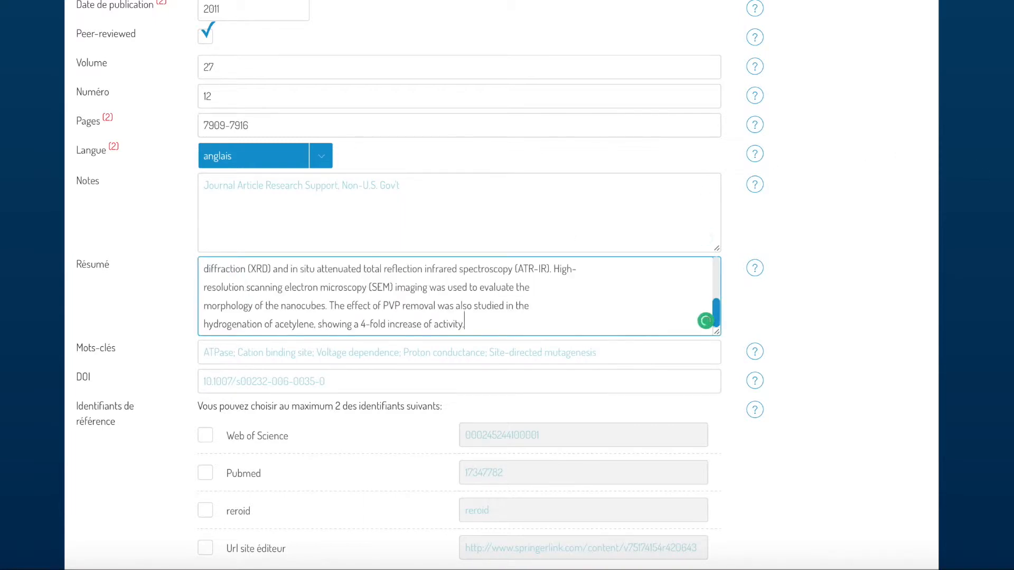
- Enter the keywords "are, very, prone, to, restructuring", separated by commas
key("super+Tab")
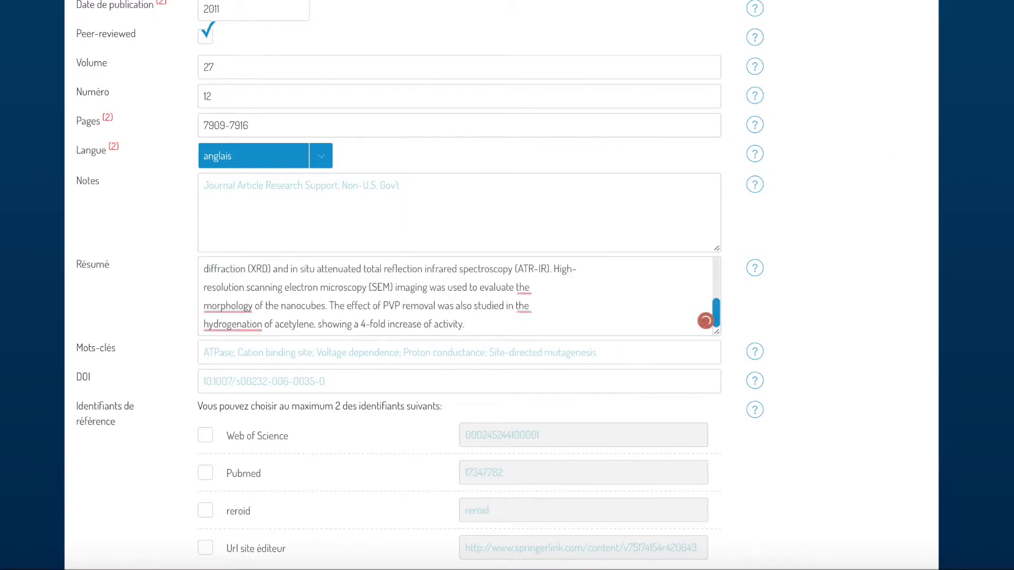
left_click(325, 354)
type("are very prone to restructuring")
left_click(237, 352)
type(",")
left_click(239, 352)
type(",")
left_click(266, 352)
type(",")
left_click(277, 353)
type(",")
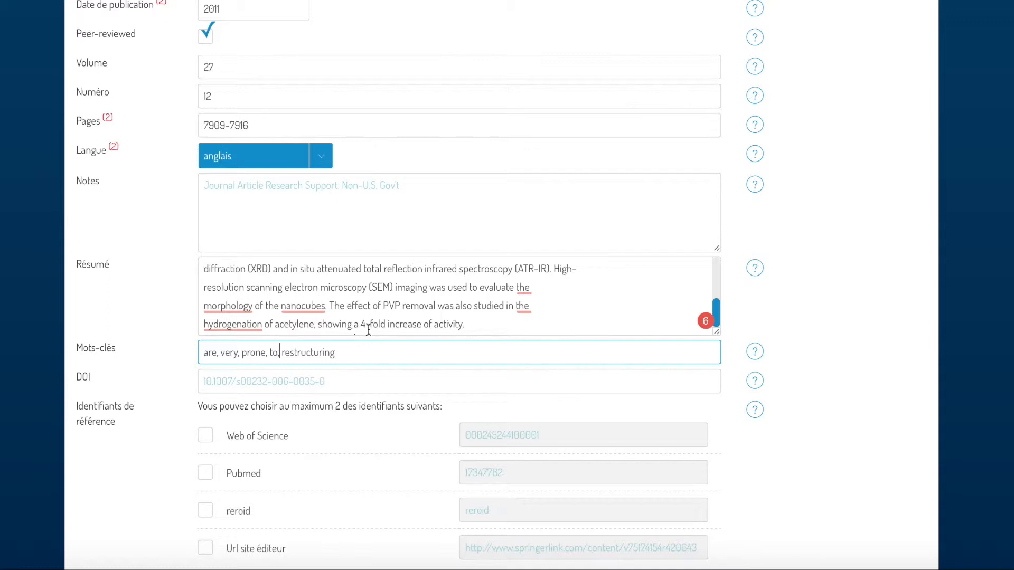
key("Tab")
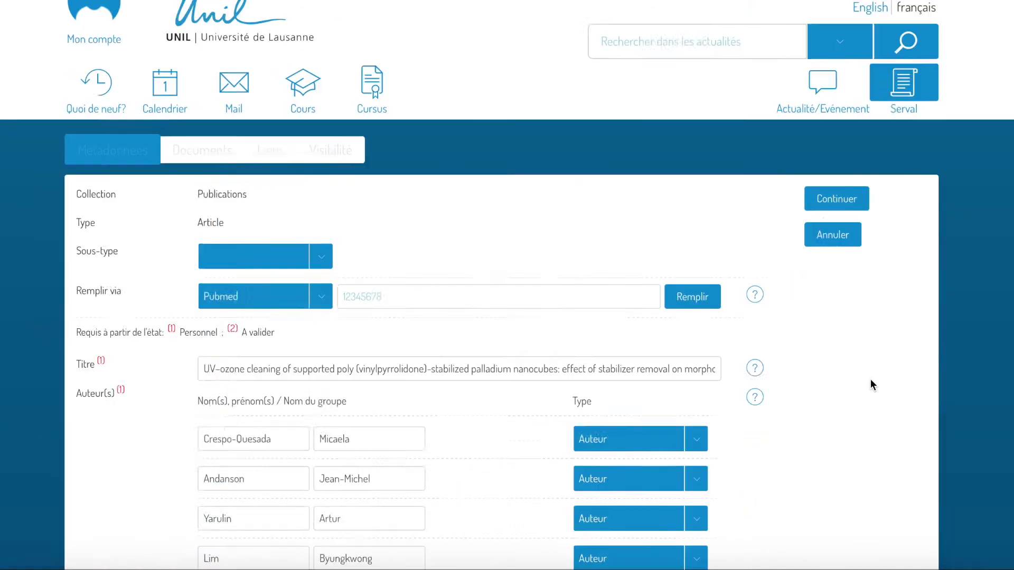
- Continue from the metadata to the documents stage and open the publisher's policy on archiving and distribution
scroll(870, 380, "up", 1)
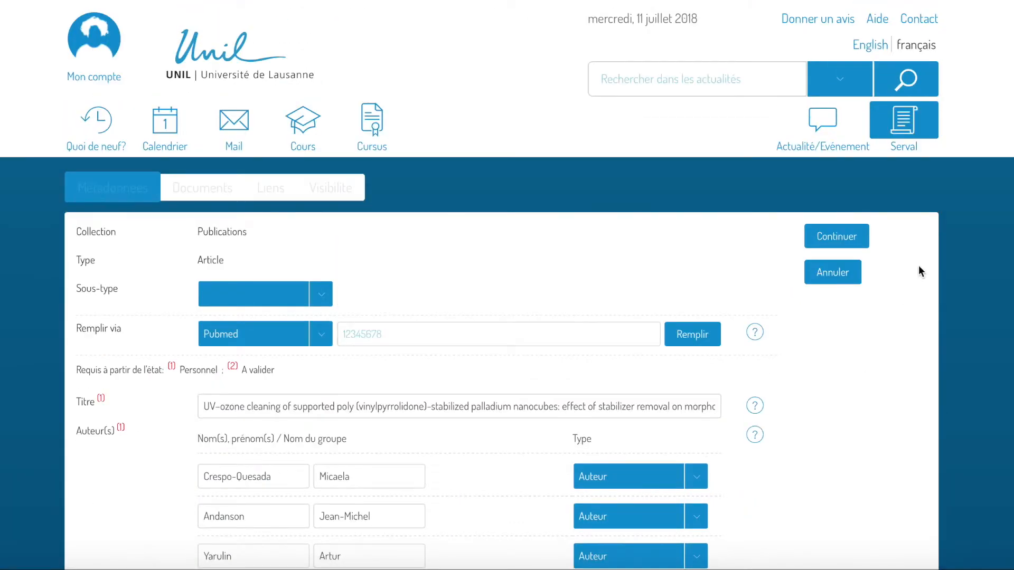
left_click(837, 234)
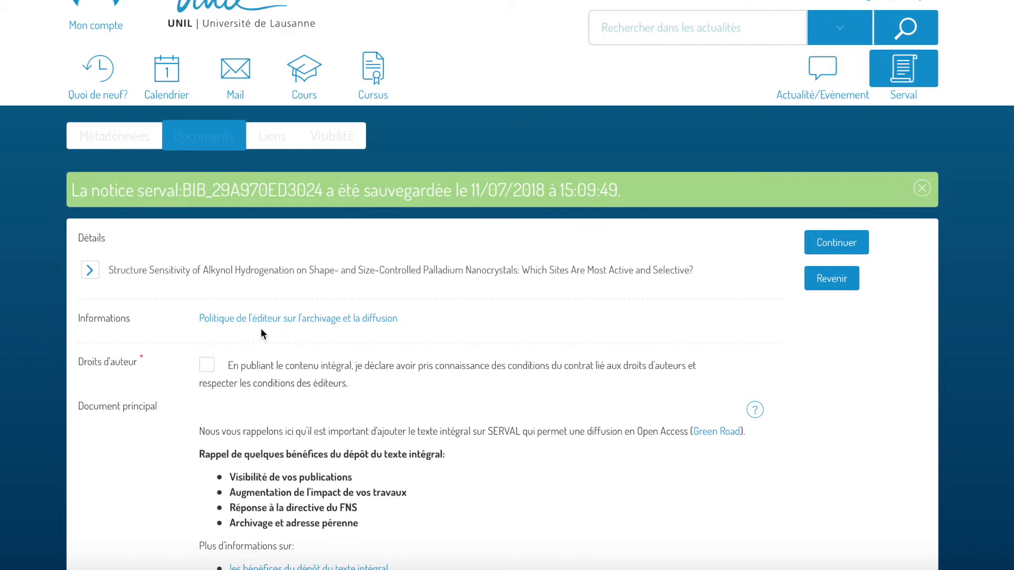
left_click(315, 318)
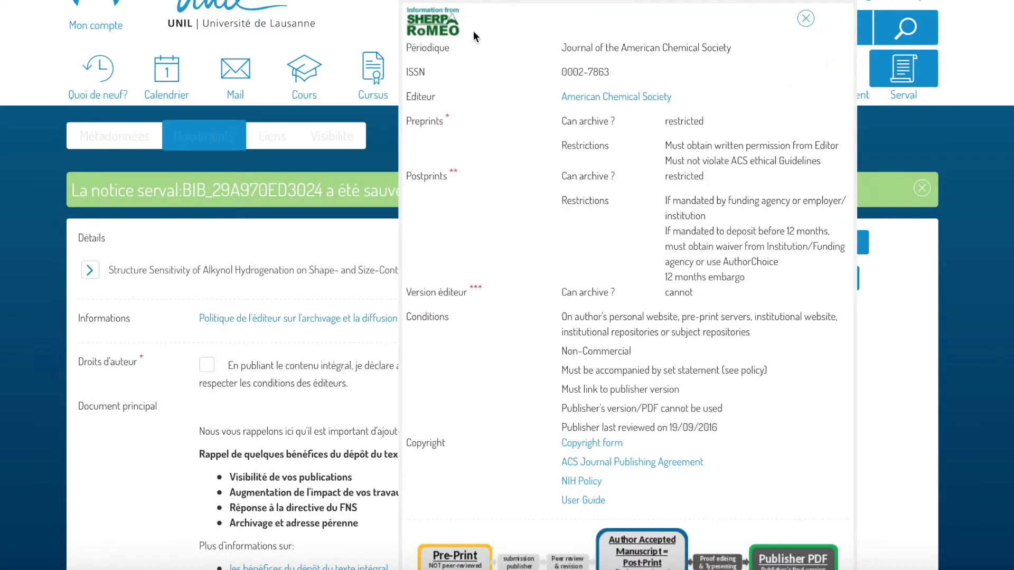
- Check the 12-month embargo restriction for postprints in the publisher's policy, and accept the copyright declaration for the deposit
left_click_drag(787, 231, 826, 241)
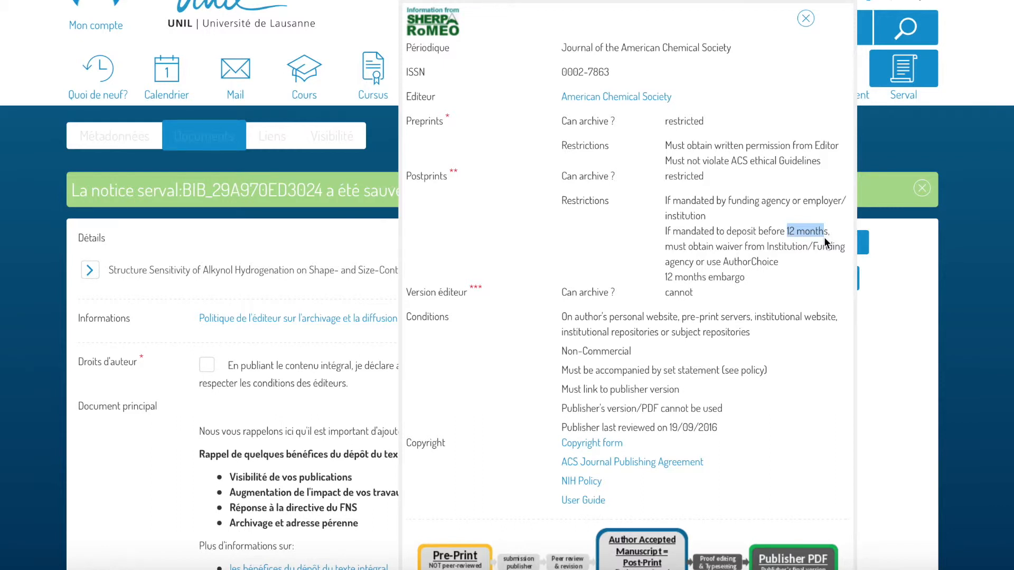
left_click(785, 231)
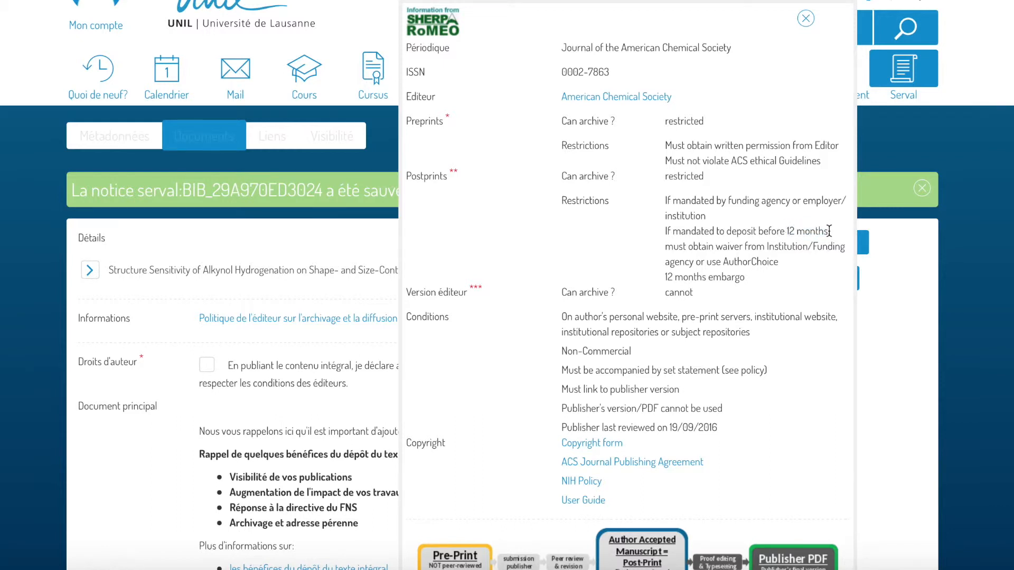
left_click(806, 20)
scroll(235, 303, "down", 2)
left_click(206, 284)
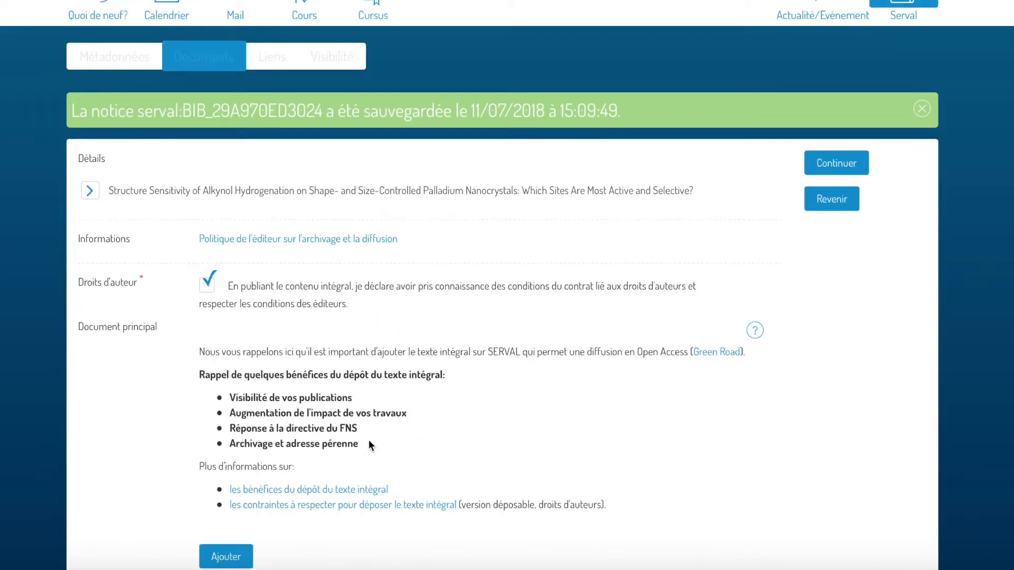
- Add Test manuscript.pdf as the main document in the Author's accepted manuscript version and continue to the links stage
scroll(369, 442, "down", 3)
left_click(247, 471)
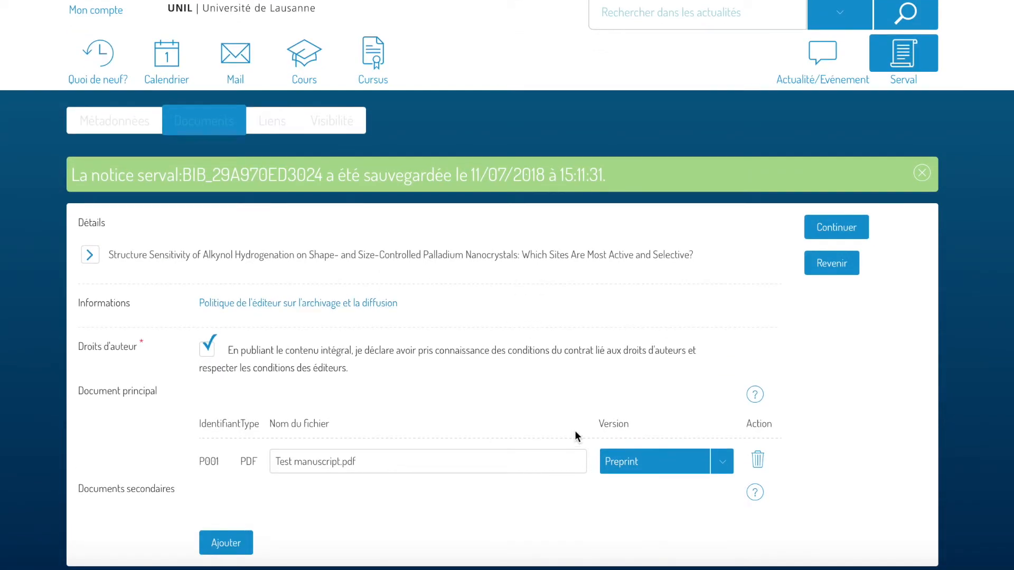
left_click(723, 463)
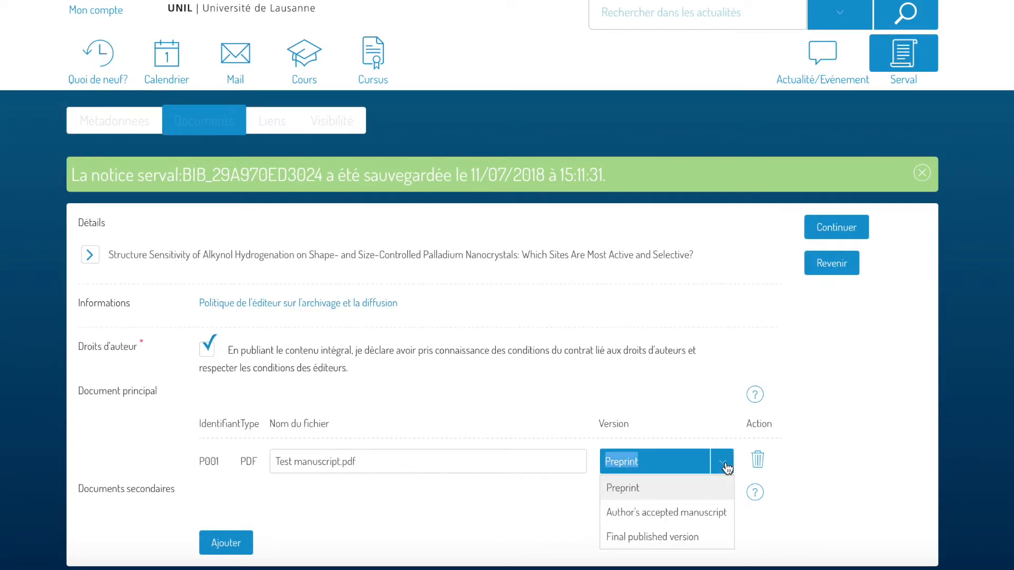
left_click(695, 521)
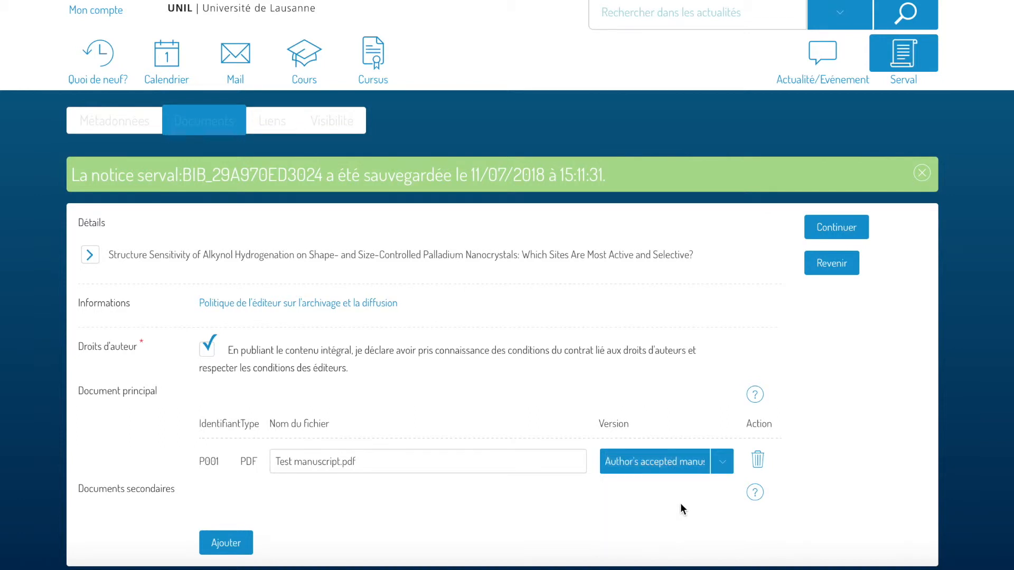
left_click(844, 234)
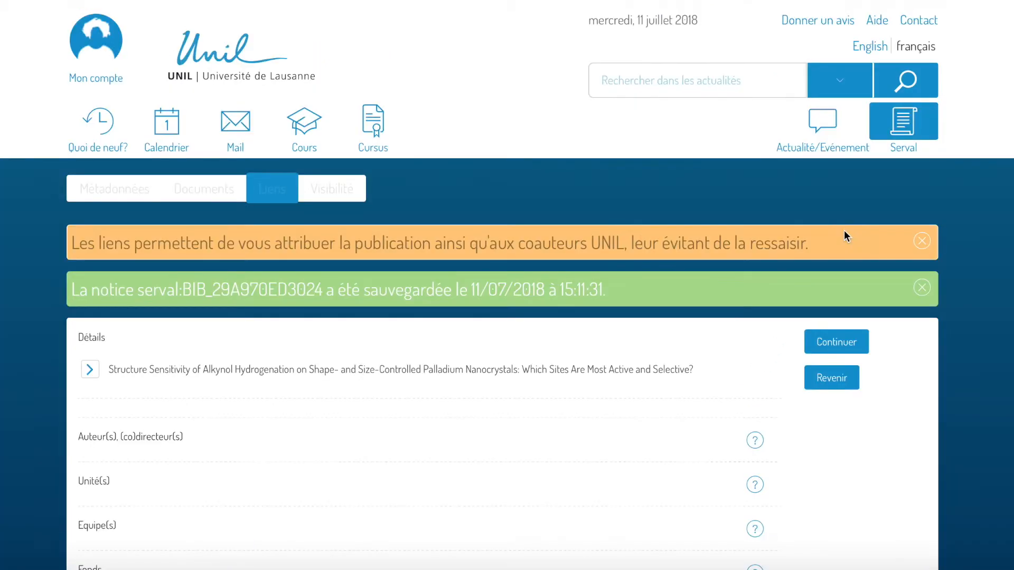
- Search for the author by username and link the matching author profile to the article record
scroll(620, 327, "down", 2)
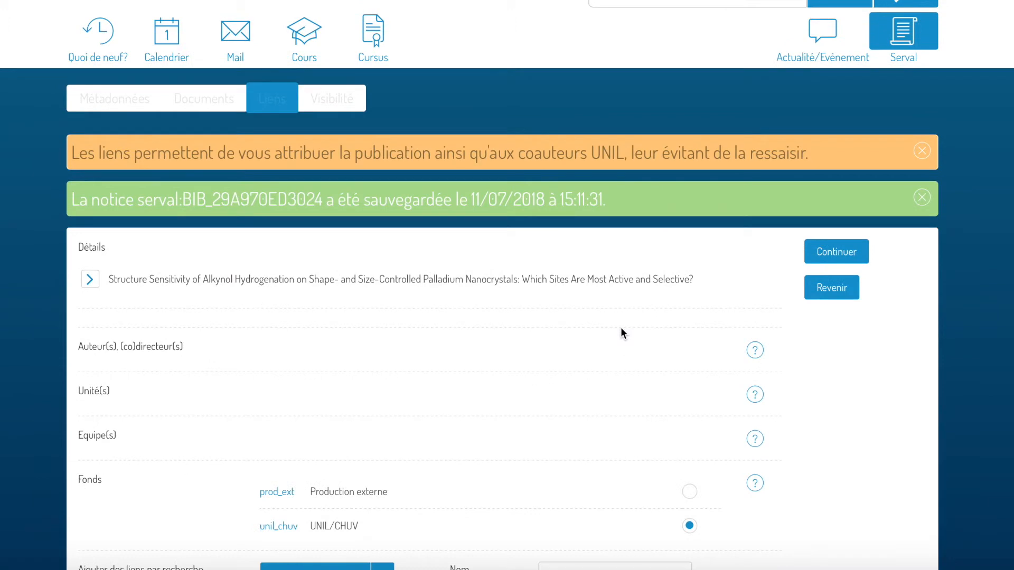
scroll(621, 330, "down", 2)
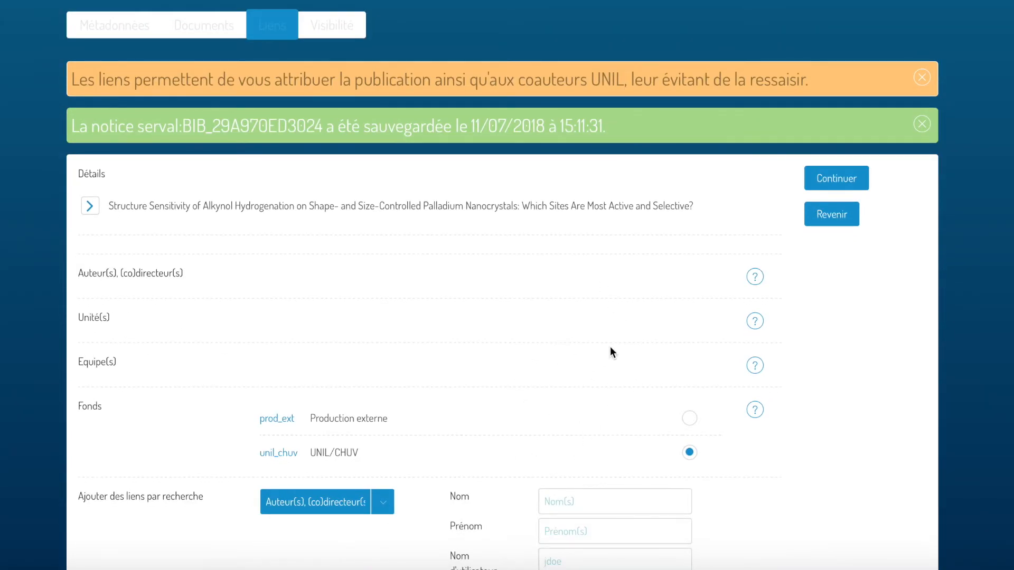
scroll(609, 351, "down", 2)
left_click(583, 441)
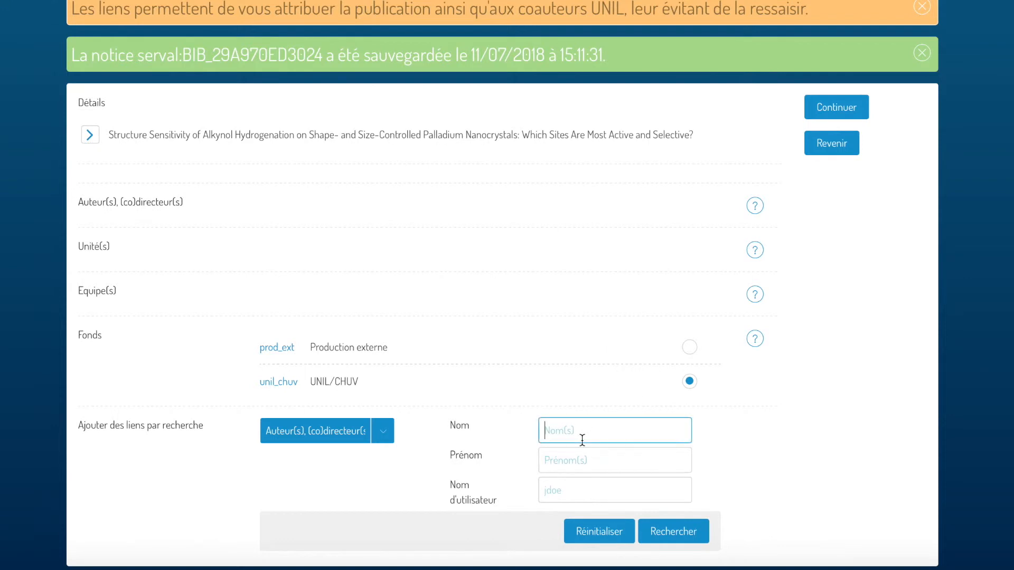
left_click(591, 490)
type("etufbm1")
scroll(612, 523, "down", 1)
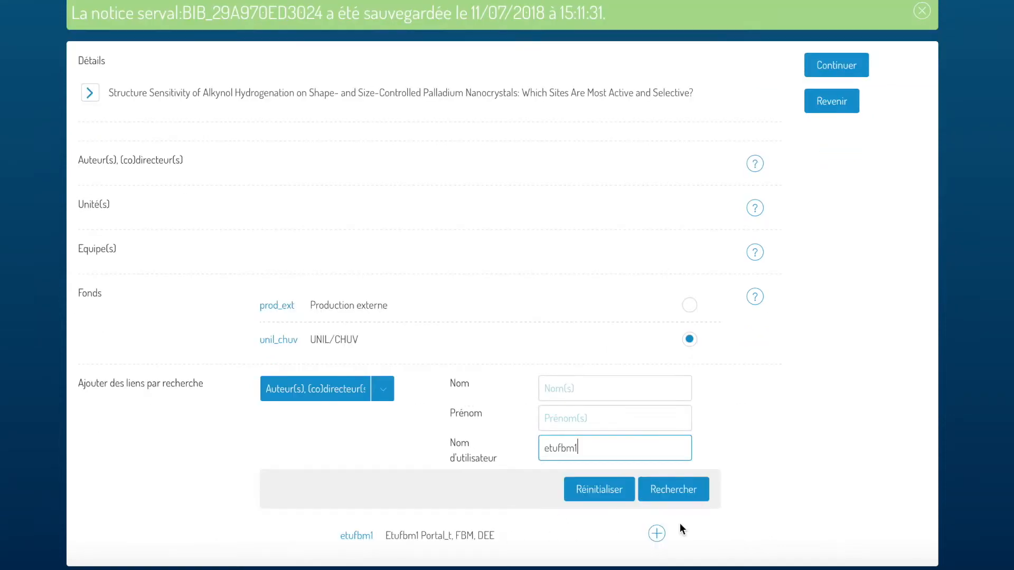
left_click(656, 534)
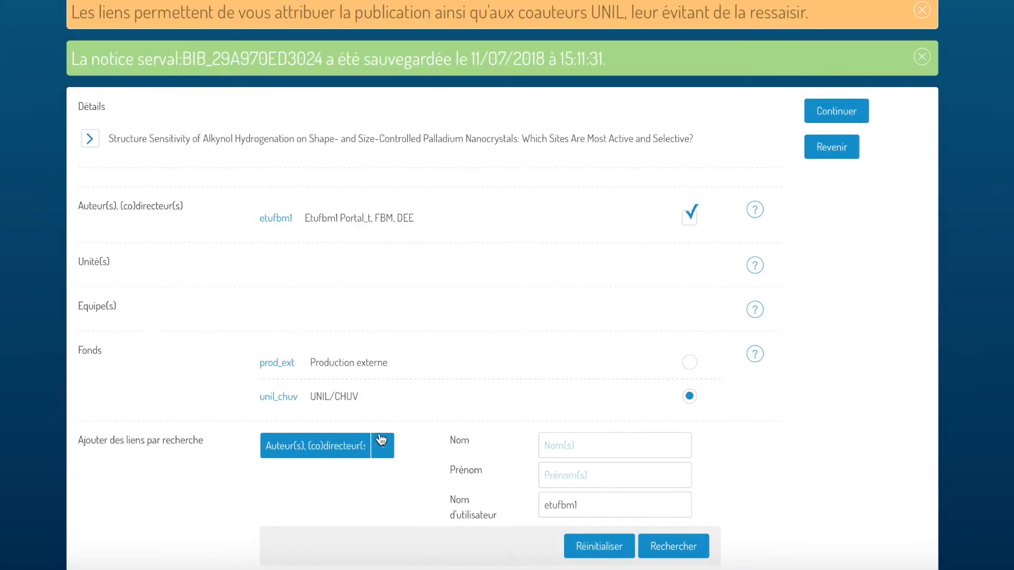
- Search the units for "dee", link the DEE unit to the record, and continue to the visibility stage
left_click(380, 443)
left_click(313, 497)
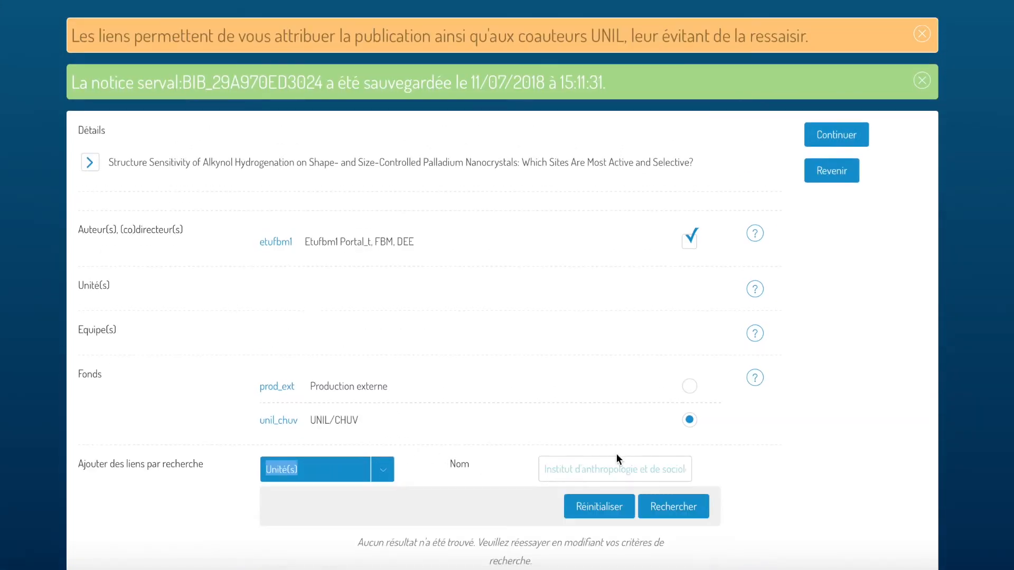
left_click(610, 465)
type("dee")
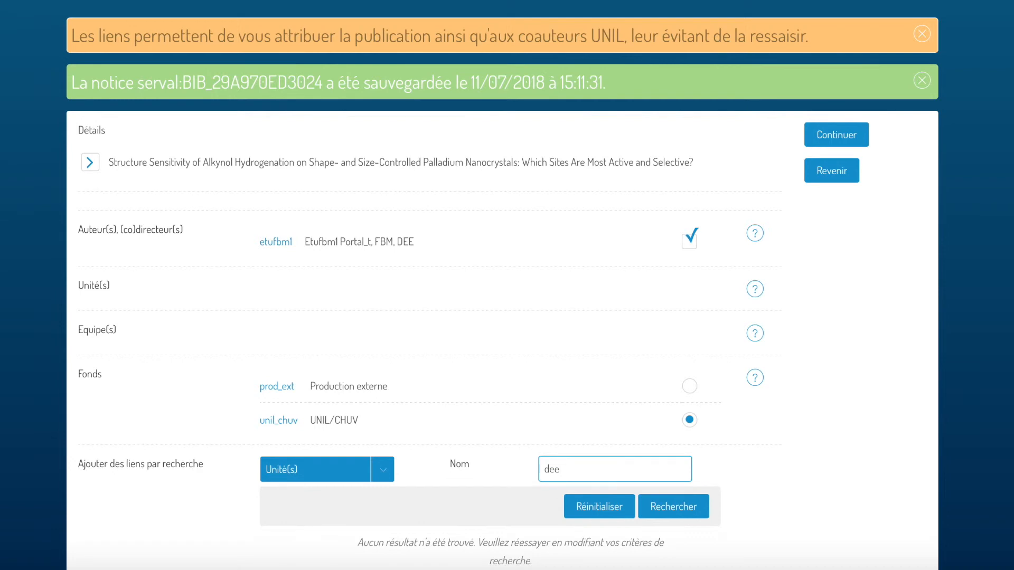
left_click(657, 549)
left_click(836, 136)
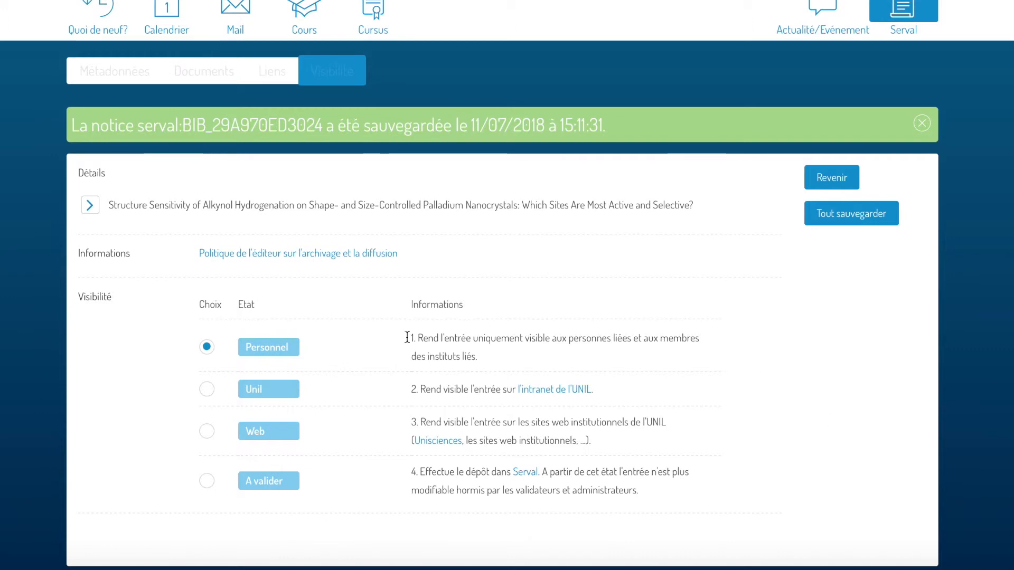
- Set the record's visibility to A valider and apply the same embargo to all documents starting 11/07/2018
left_click(206, 481)
scroll(312, 420, "down", 3)
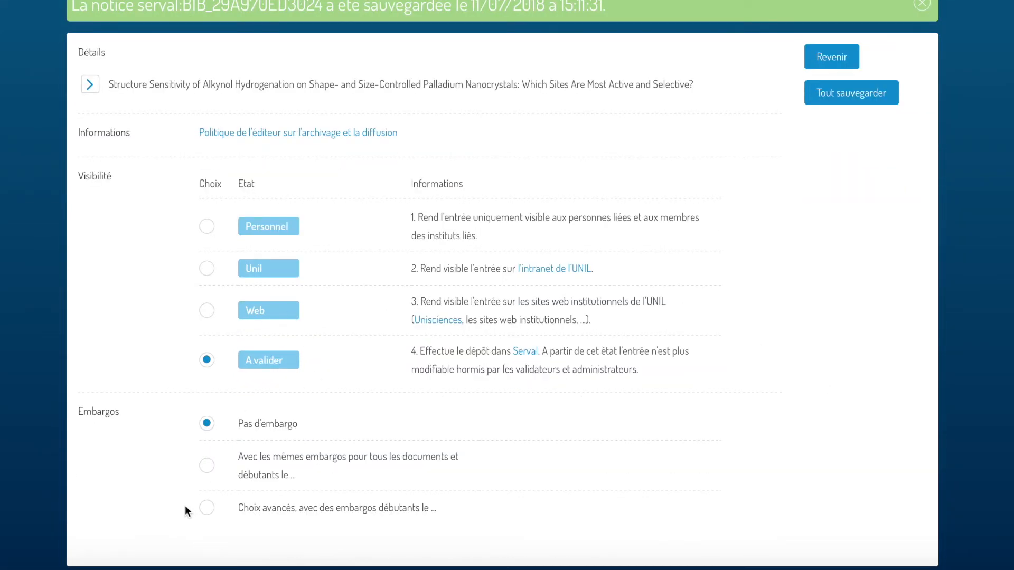
left_click(206, 467)
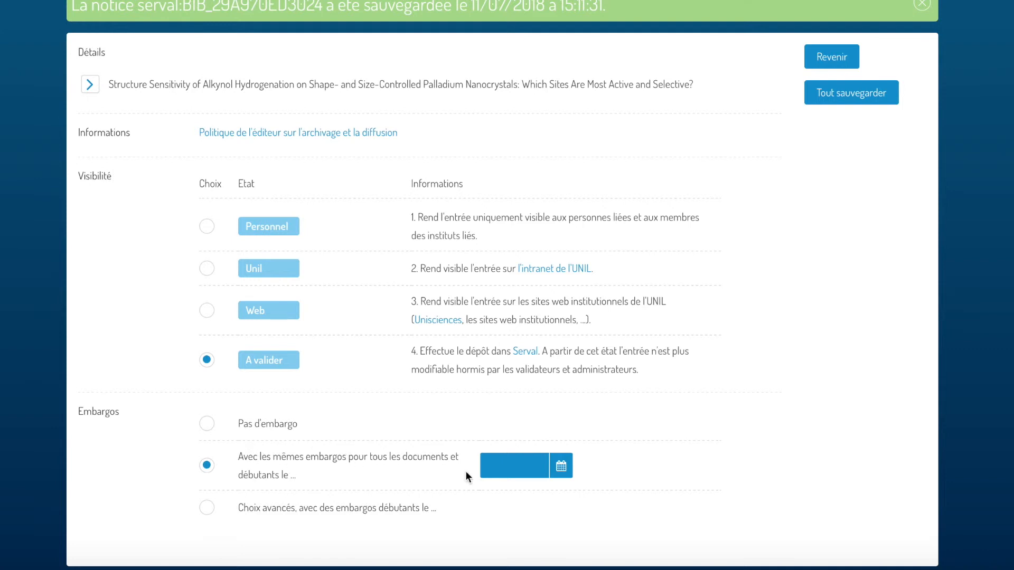
left_click(562, 467)
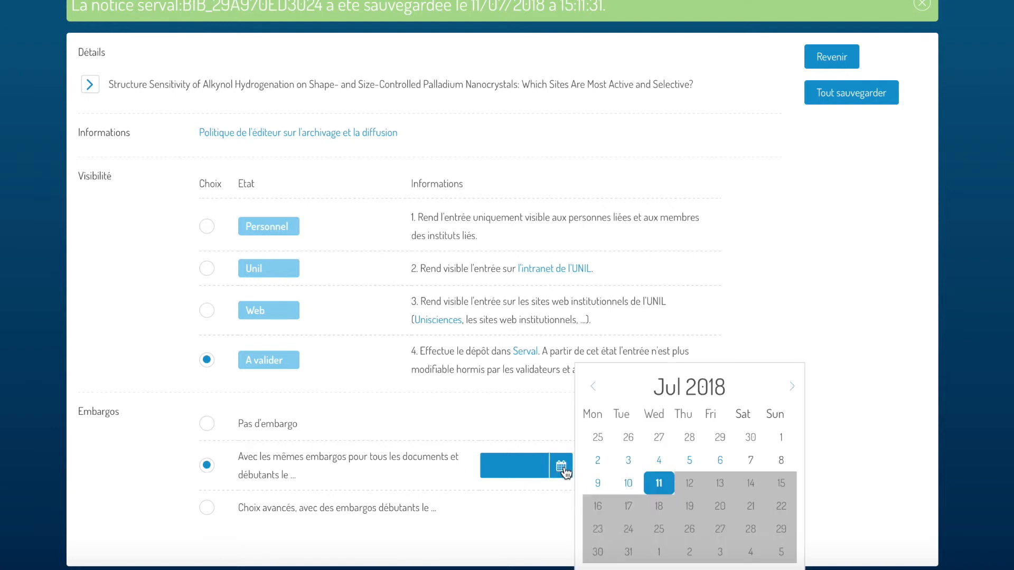
left_click(659, 483)
scroll(663, 482, "down", 1)
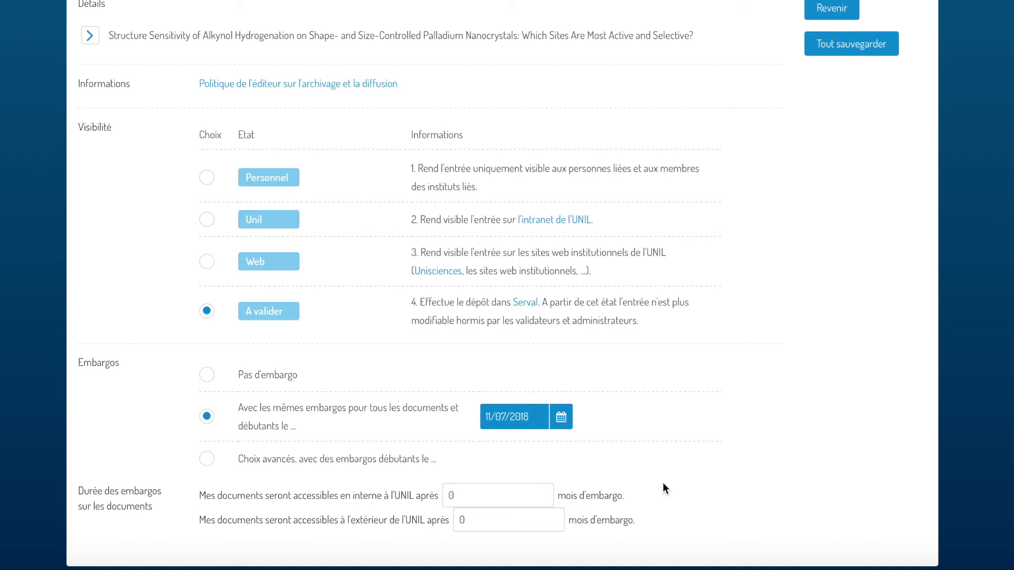
- Set the embargo for document access from outside UNIL to 2 months and save the whole record
left_click(491, 520)
left_click_drag(466, 521, 457, 521)
type("2")
left_click(468, 495)
left_click_drag(467, 495, 404, 493)
left_click(345, 487)
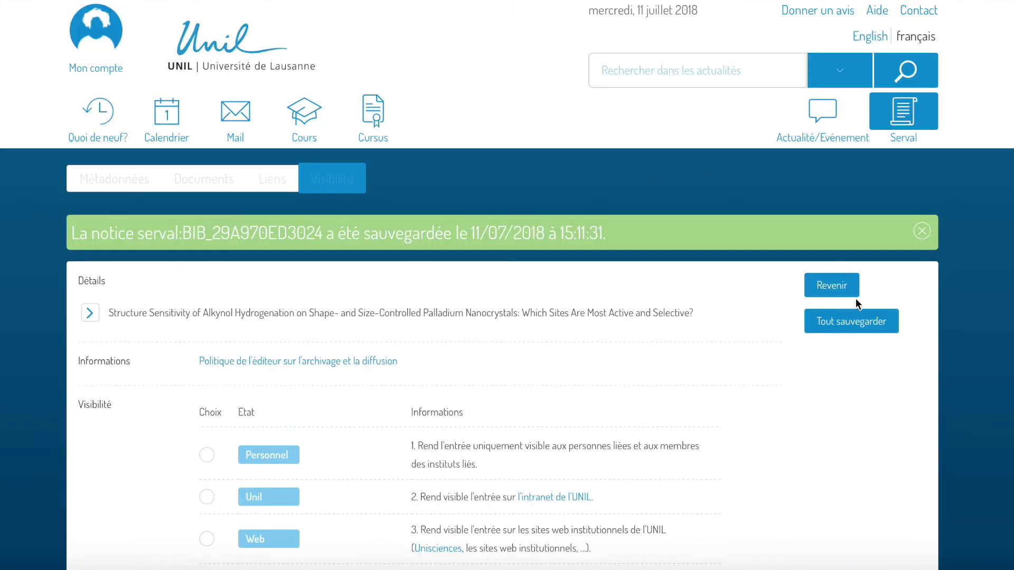
left_click(845, 324)
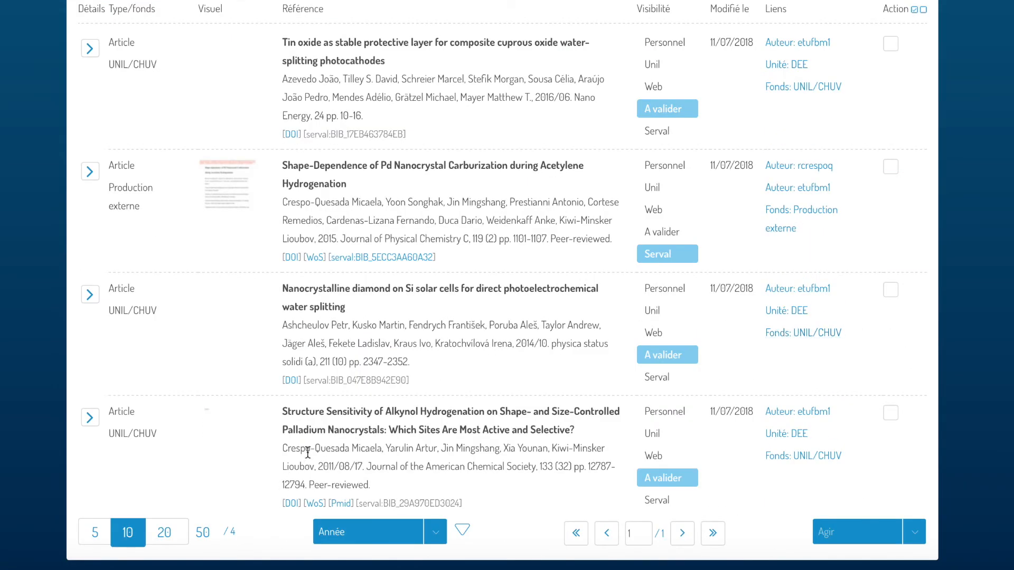
- Locate the Structure Sensitivity of Alkynol Hydrogenation article in the author's publication list and review its reference and visibility state
left_click_drag(389, 482, 268, 407)
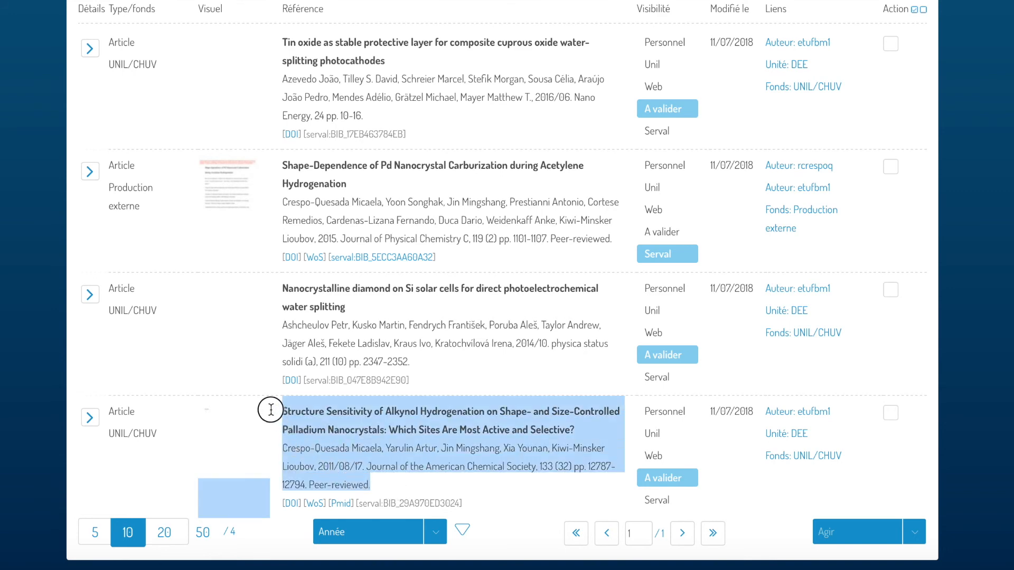
scroll(324, 426, "up", 3)
scroll(323, 425, "up", 3)
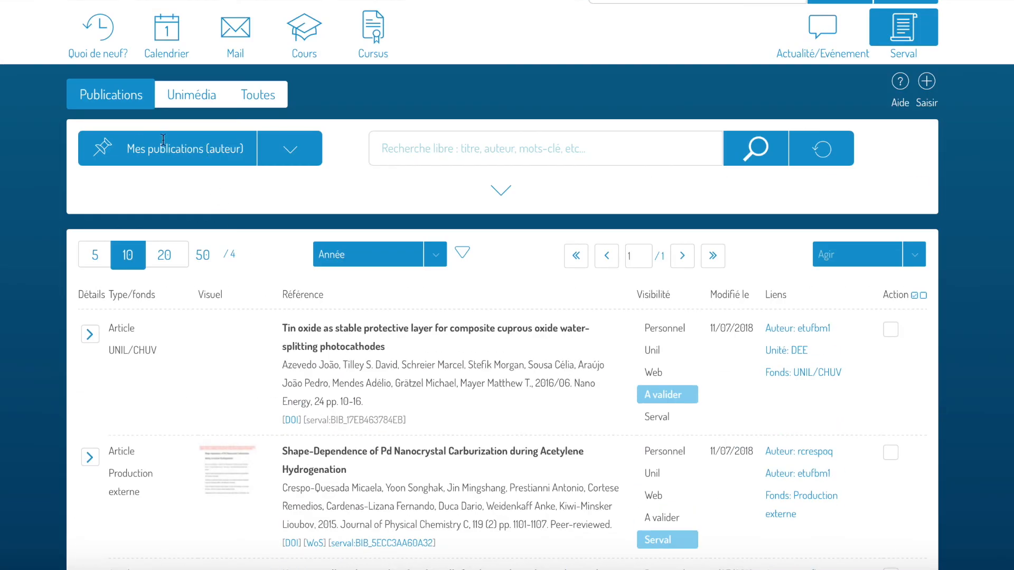
scroll(482, 411, "down", 6)
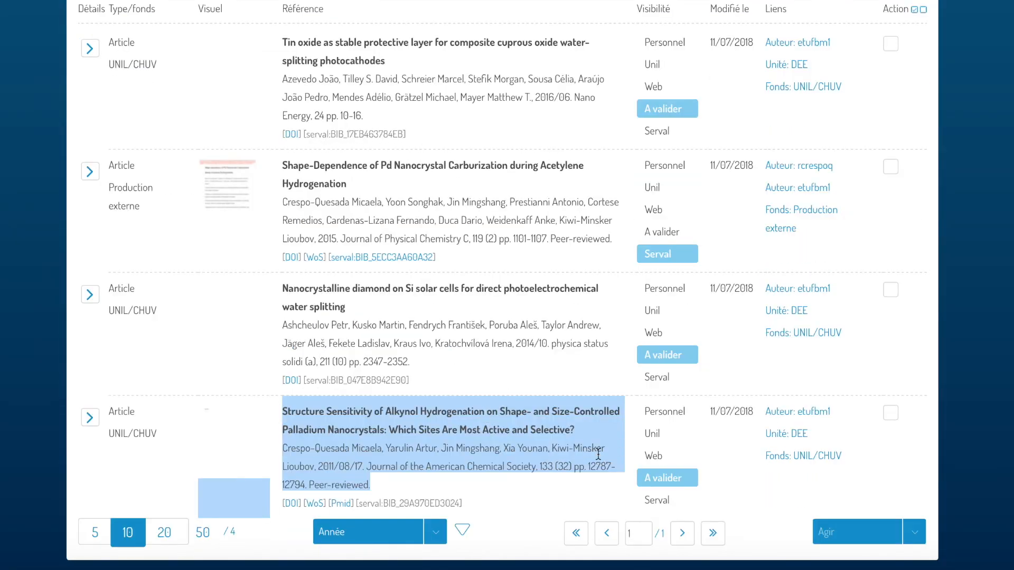